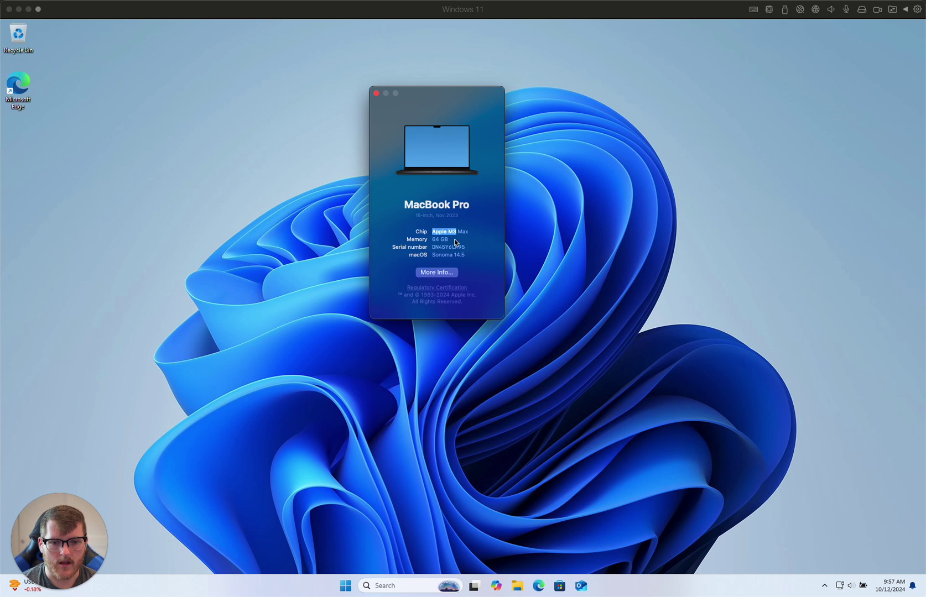
# - Close the Mac system information window and open the Downloads folder in File Explorer
pyautogui.click(374, 93)
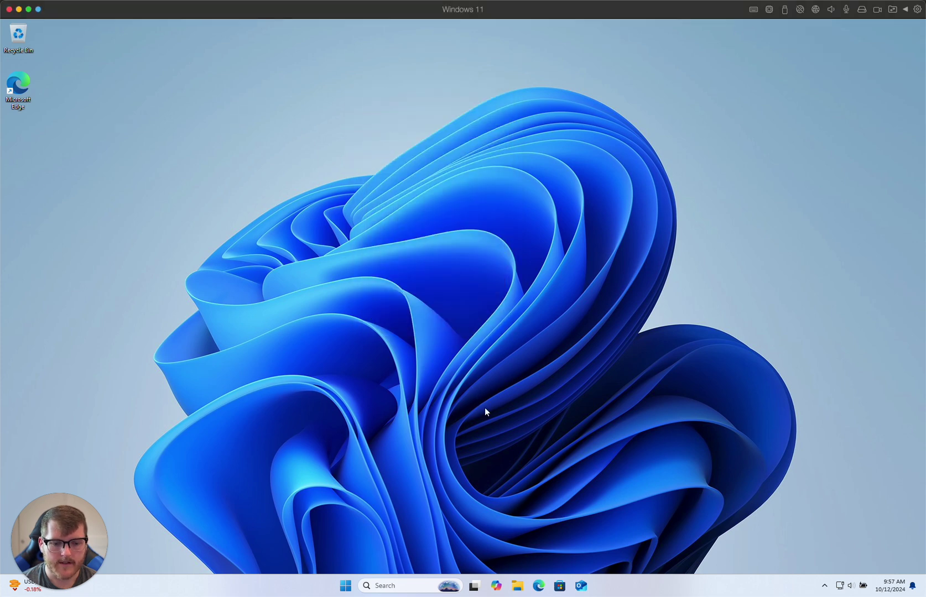
pyautogui.click(518, 586)
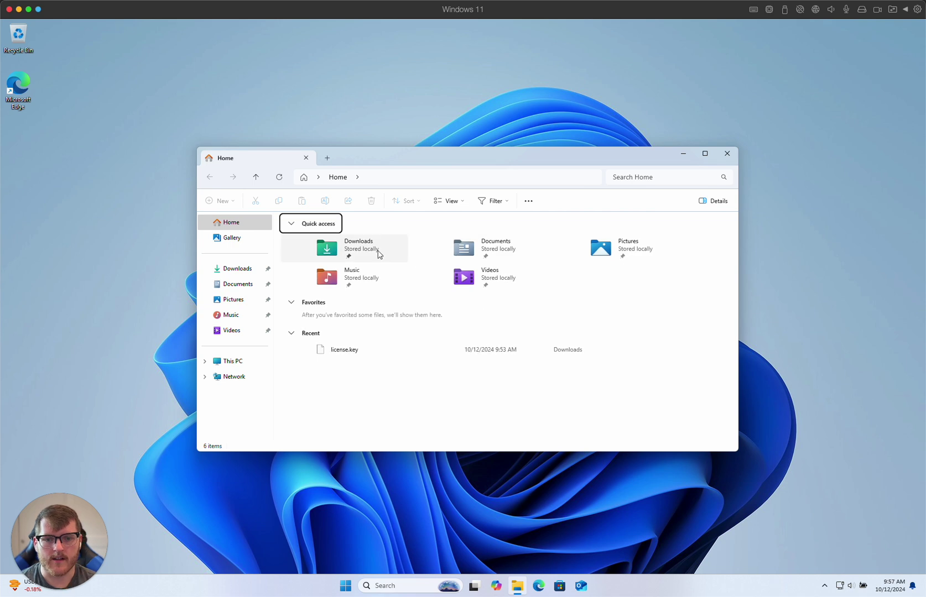
pyautogui.doubleClick(379, 254)
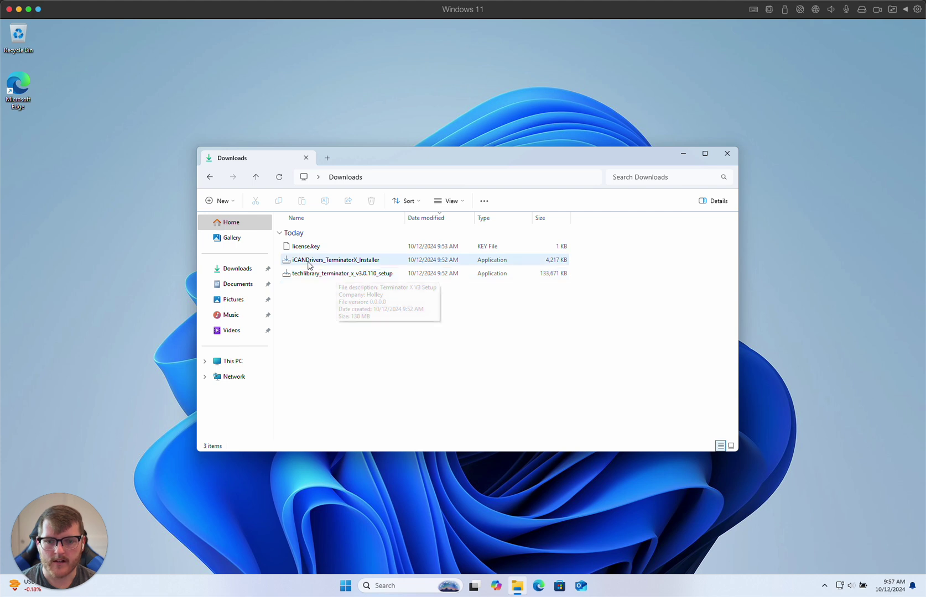
pyautogui.moveTo(355, 264)
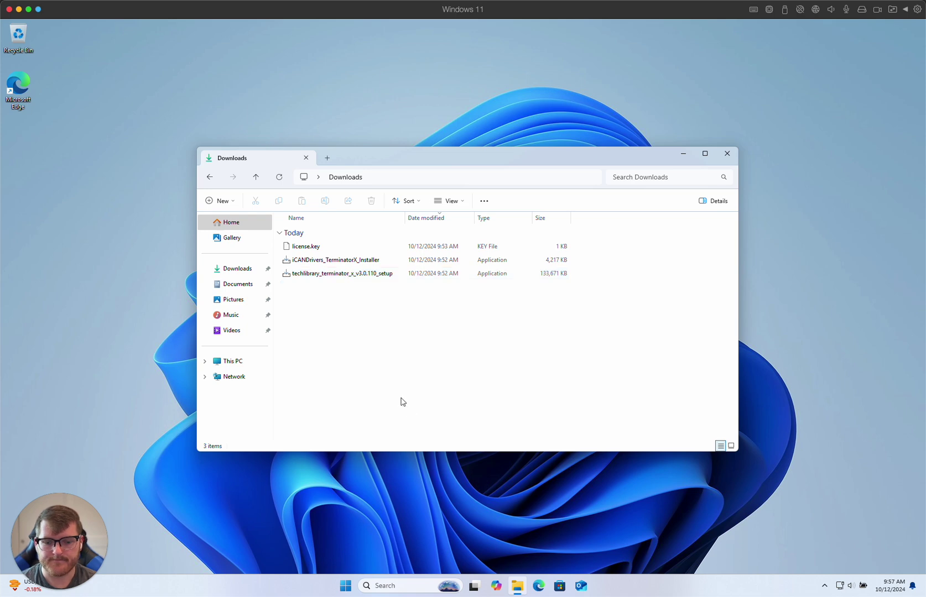
# - Check in Device Manager how the Holley USBCAN Interface is listed under Other devices, and close Device Manager
pyautogui.click(417, 587)
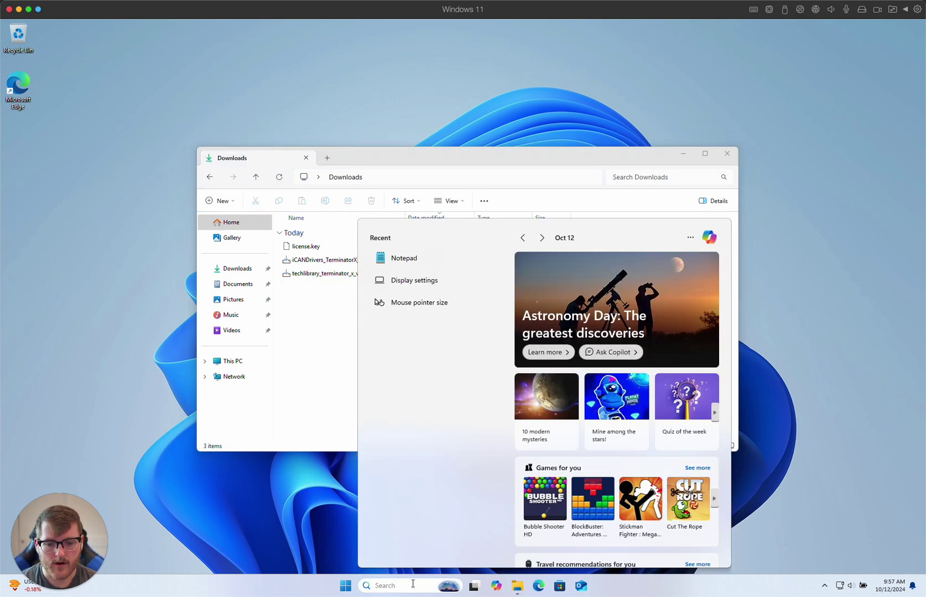
pyautogui.write('devi')
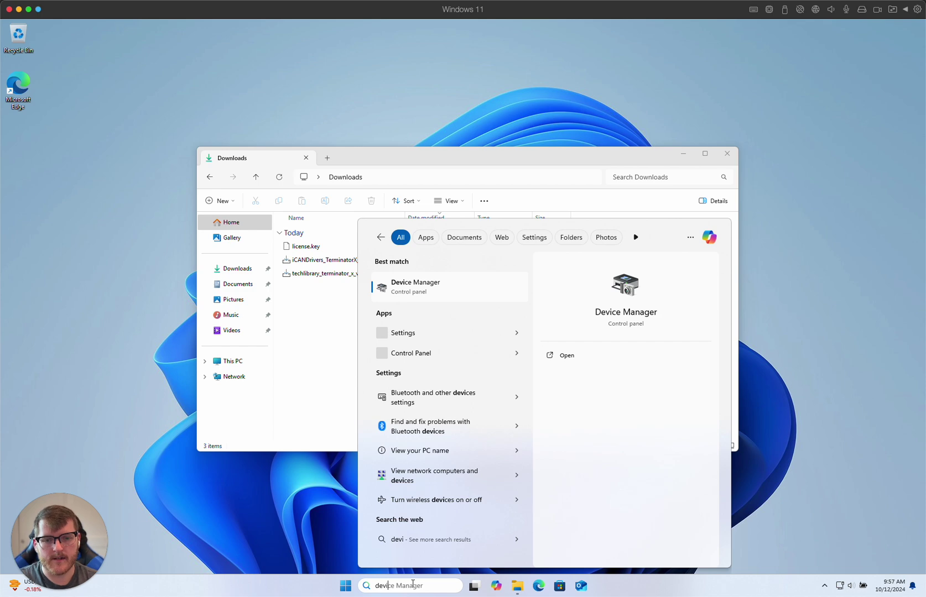
pyautogui.press('Return')
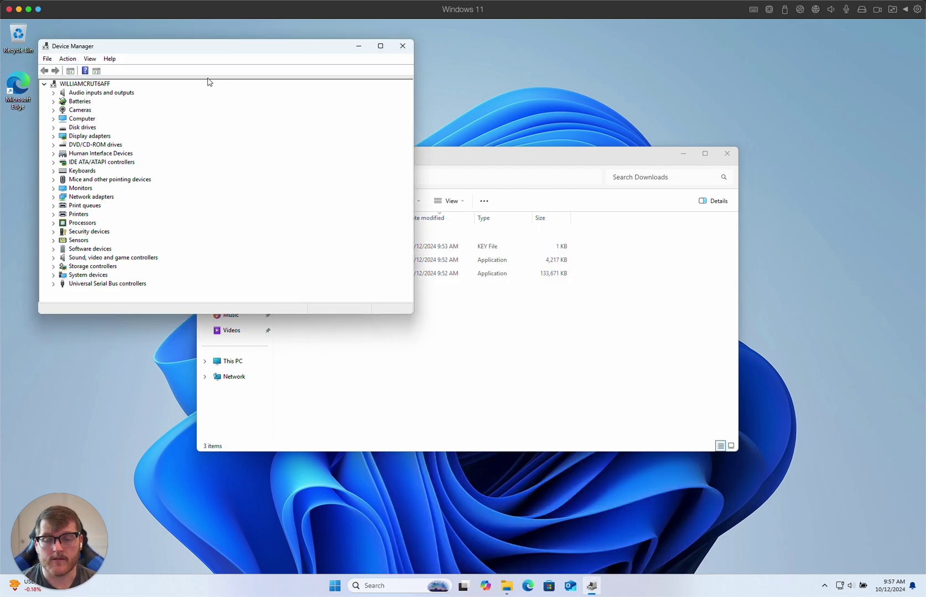
pyautogui.moveTo(183, 50); pyautogui.dragTo(444, 76)
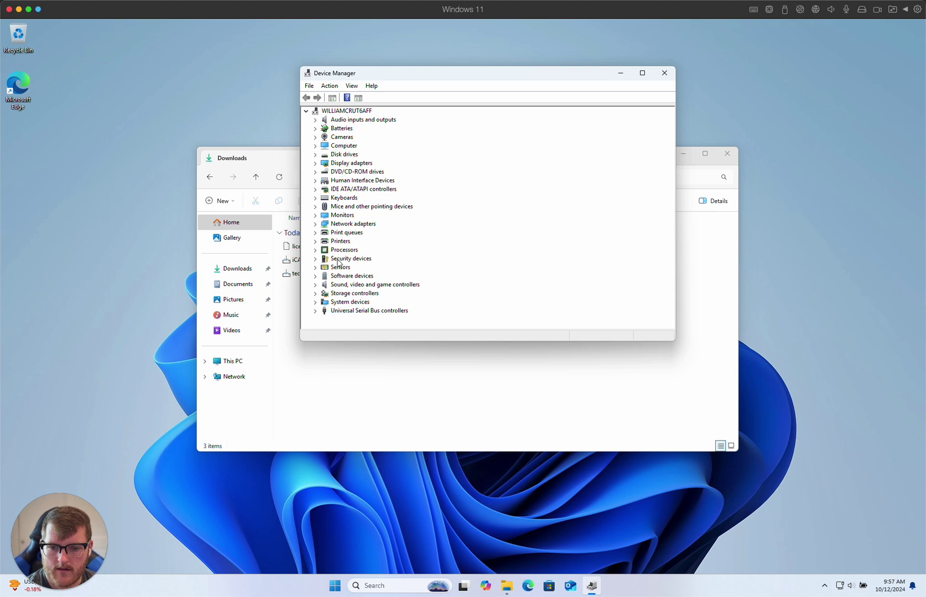
pyautogui.click(469, 272)
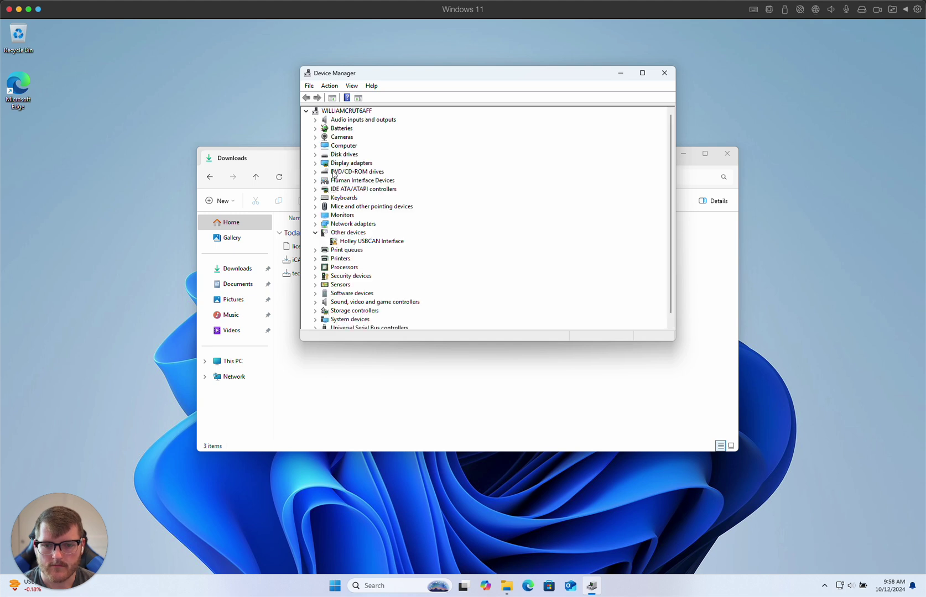
pyautogui.click(339, 243)
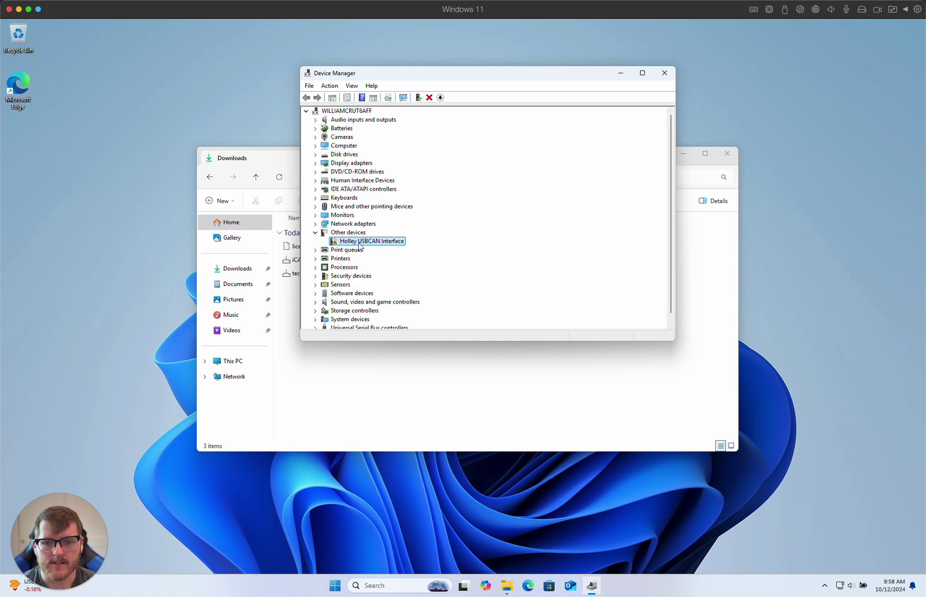
pyautogui.click(338, 235)
pyautogui.click(342, 241)
pyautogui.scroll(-1, 347, 238)
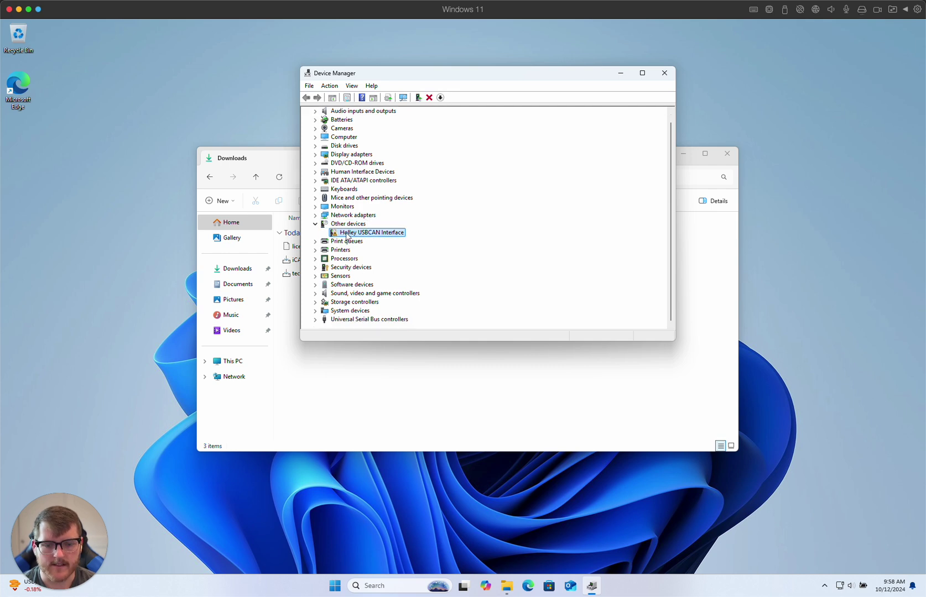
pyautogui.click(664, 73)
# - Run techlibrary_terminator_x_v3.0.110_setup and start installing with the Holley Start Menu folder and a desktop shortcut
pyautogui.doubleClick(317, 277)
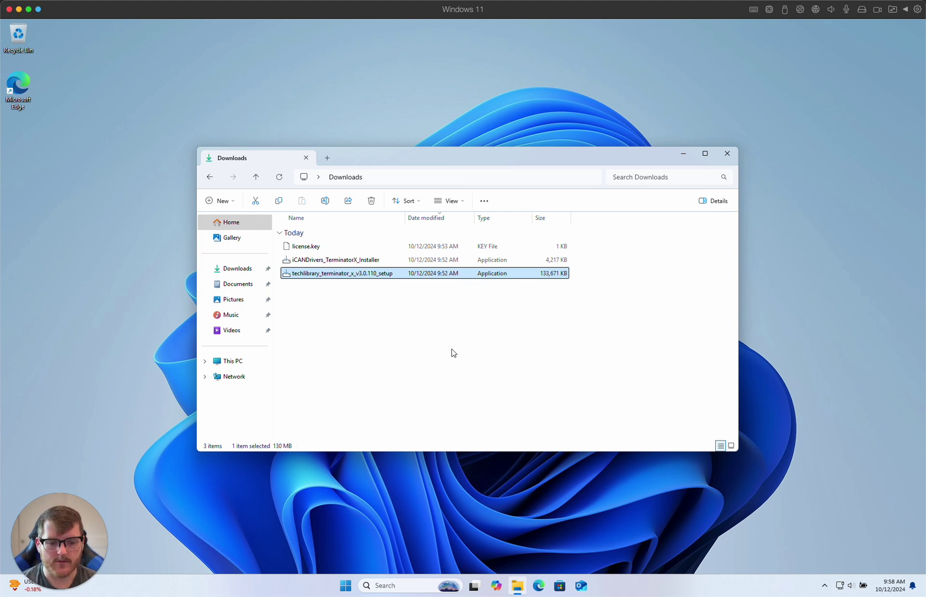
pyautogui.click(455, 376)
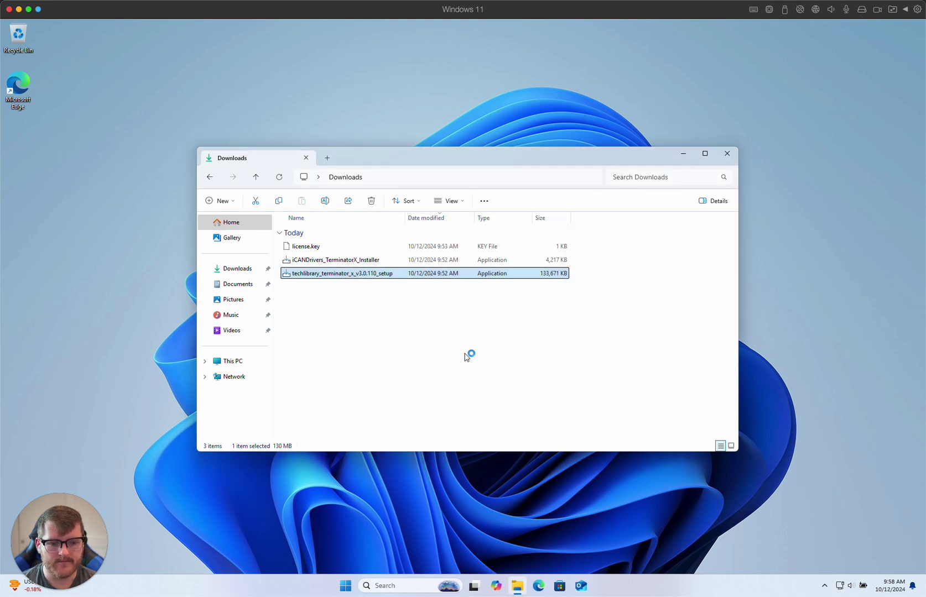
pyautogui.click(520, 378)
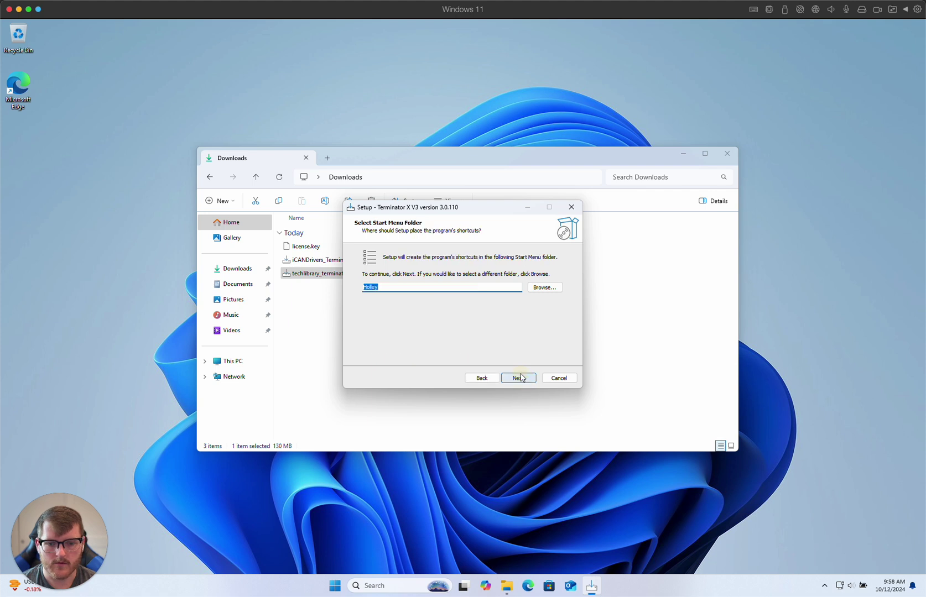
pyautogui.click(520, 378)
pyautogui.click(415, 287)
pyautogui.click(520, 378)
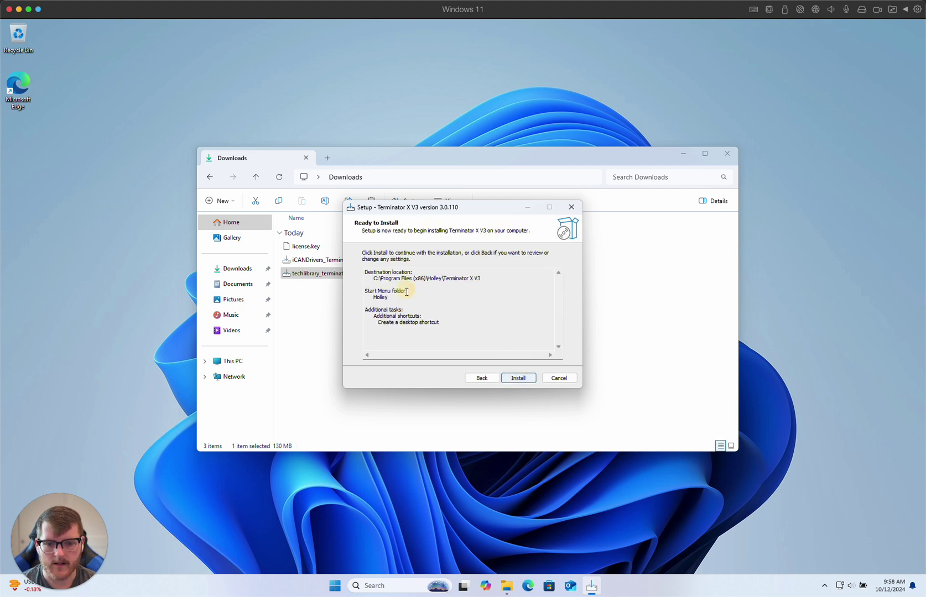
pyautogui.click(520, 381)
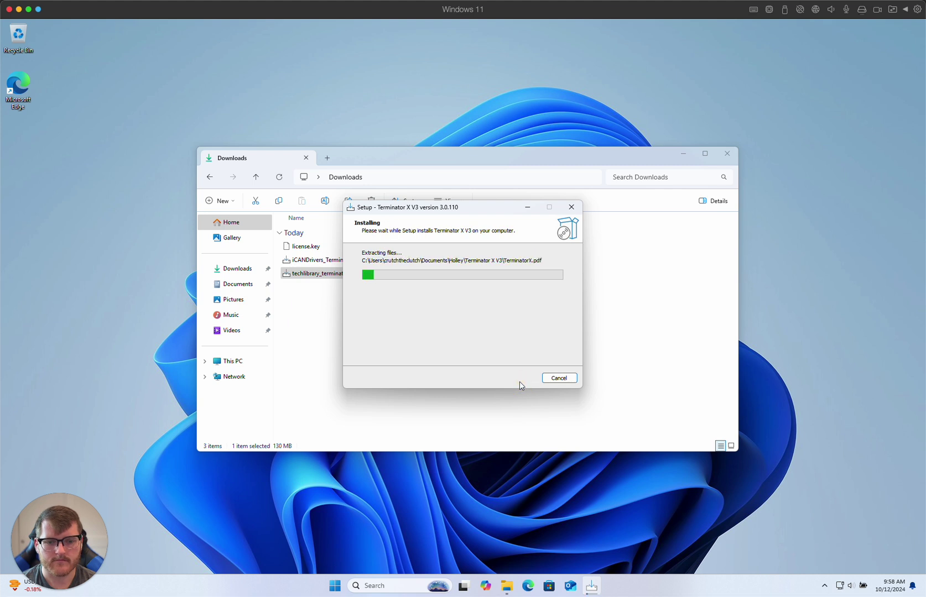
pyautogui.moveTo(443, 216); pyautogui.dragTo(705, 257)
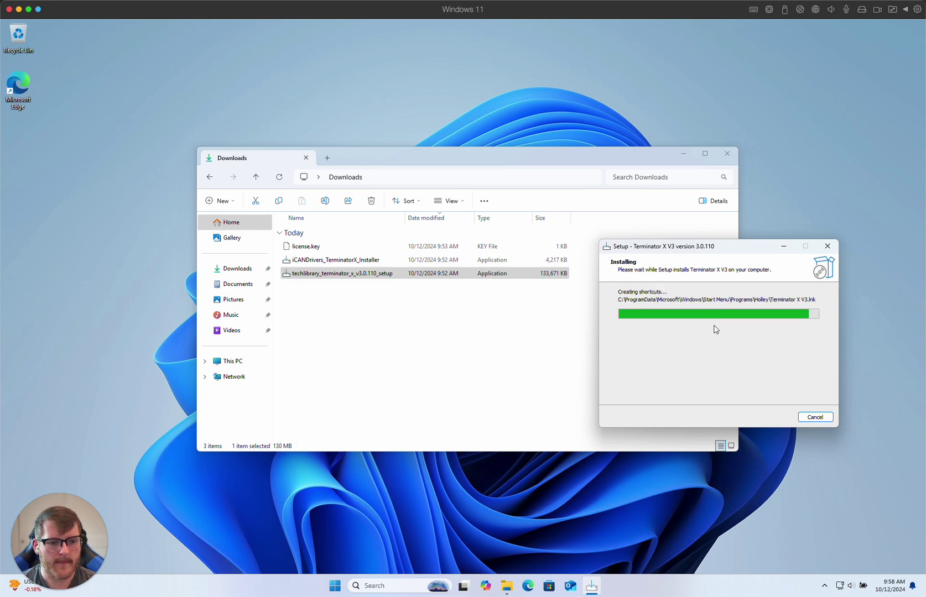
# - Accept the license terms, install the Microsoft Visual C++ 2015-2022 Redistributable (x86), and close its setup window
pyautogui.click(419, 341)
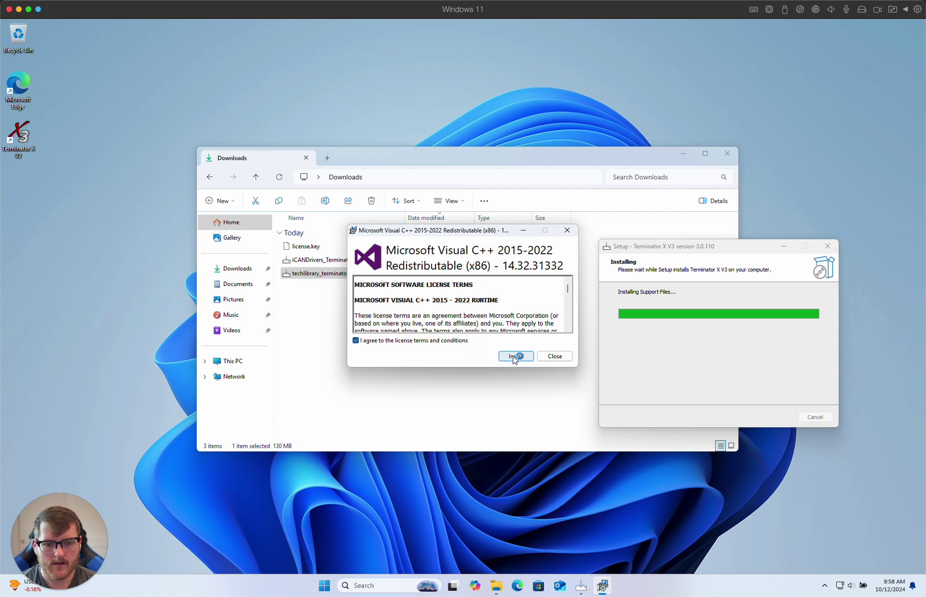
pyautogui.click(515, 357)
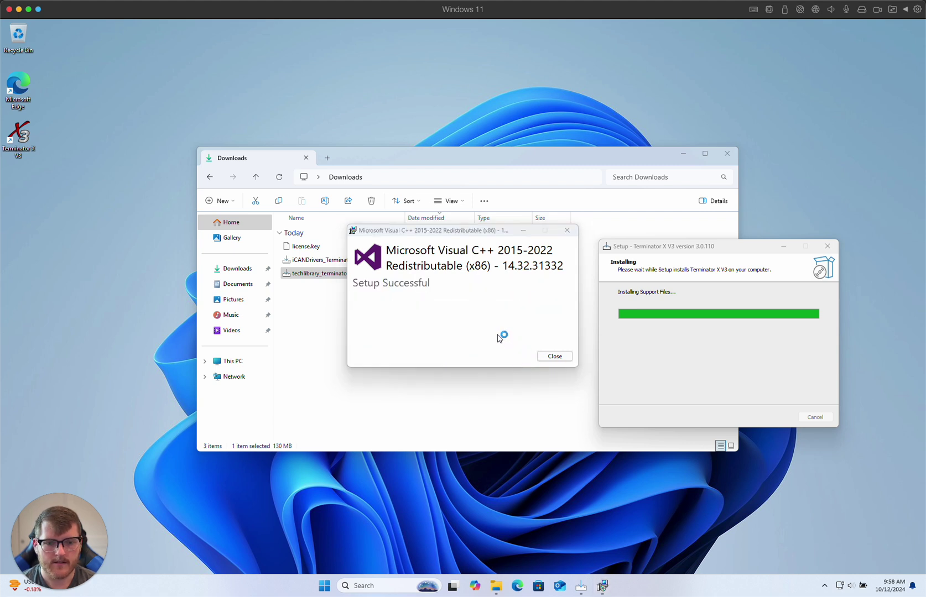
pyautogui.click(554, 356)
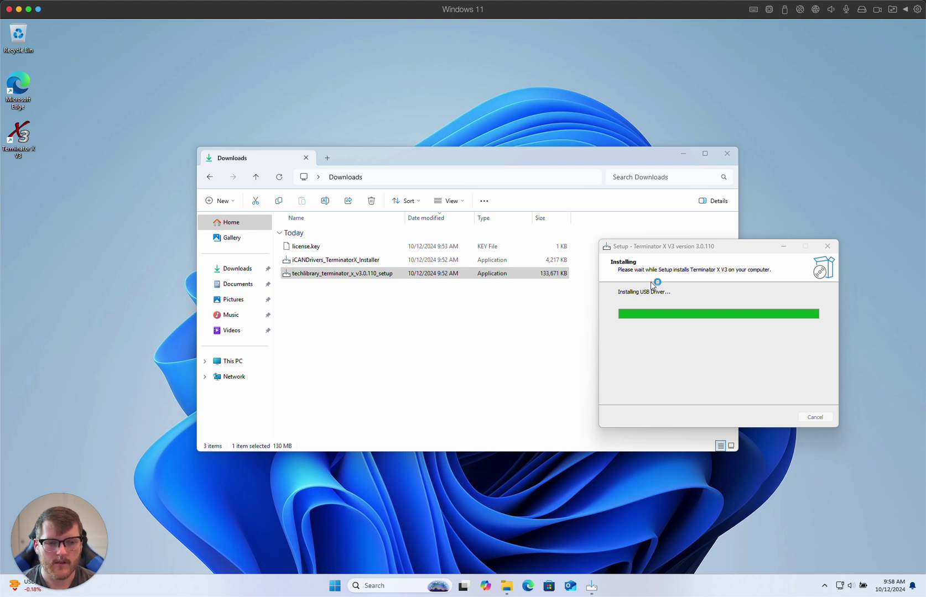
# - Go through the Holley USBCAN Driver (WinUSB) setup and finish the Terminator X V3 setup, choosing to restart the computer later
pyautogui.click(518, 377)
pyautogui.click(519, 379)
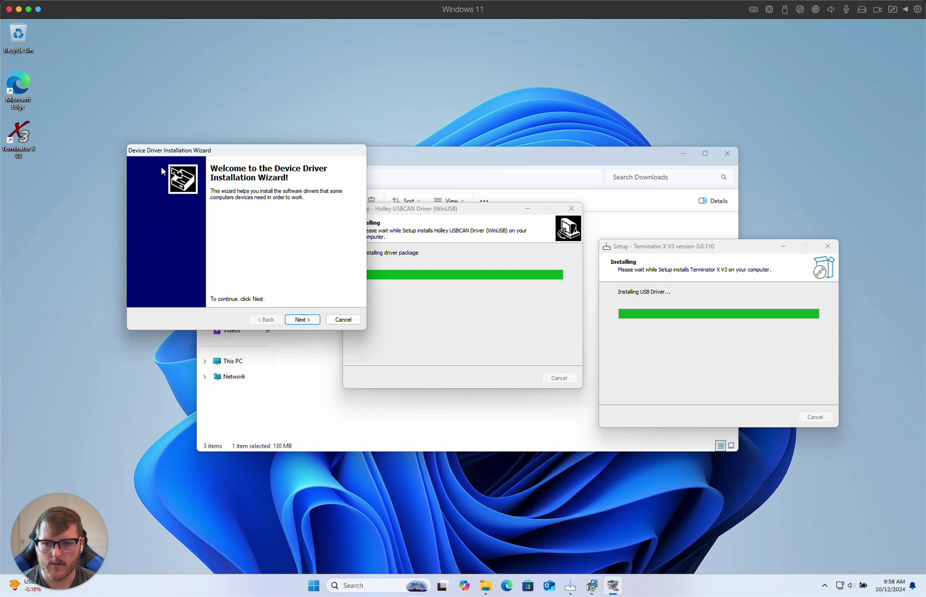
pyautogui.click(306, 321)
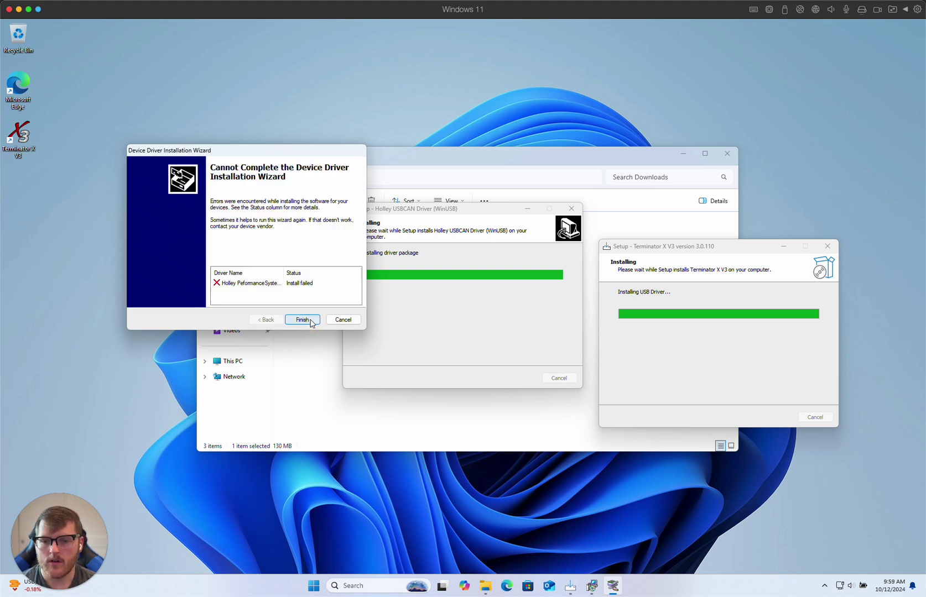
pyautogui.click(246, 284)
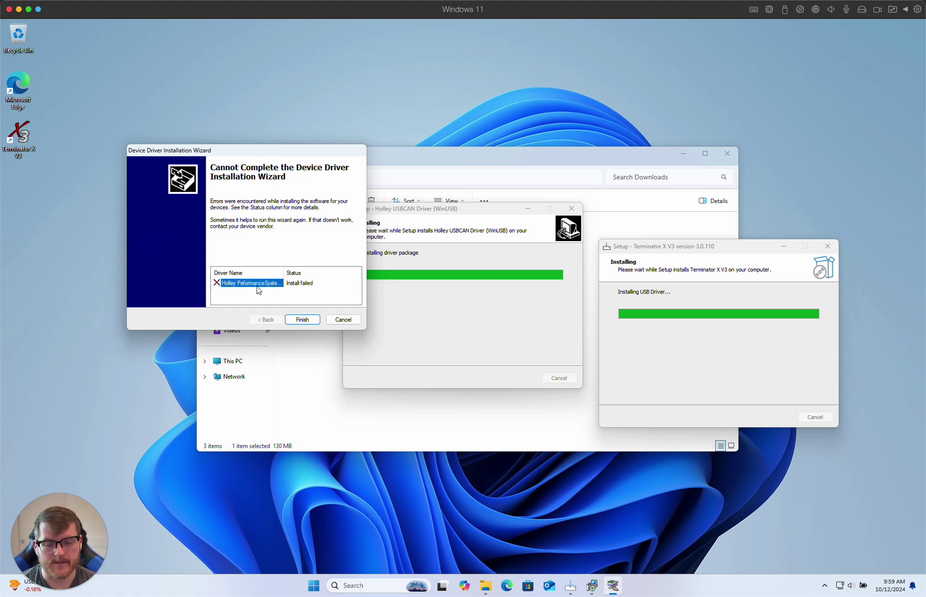
pyautogui.click(313, 324)
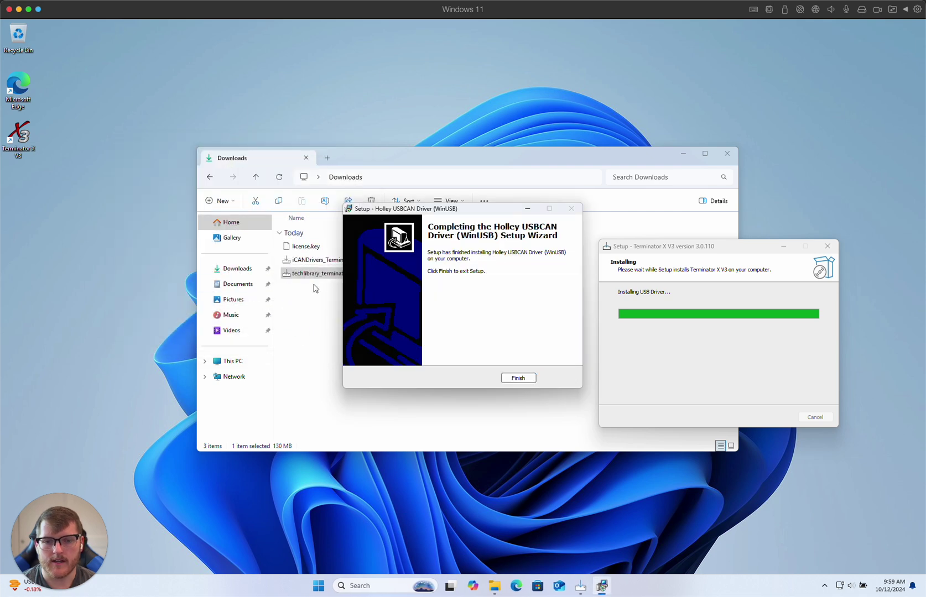
pyautogui.click(518, 379)
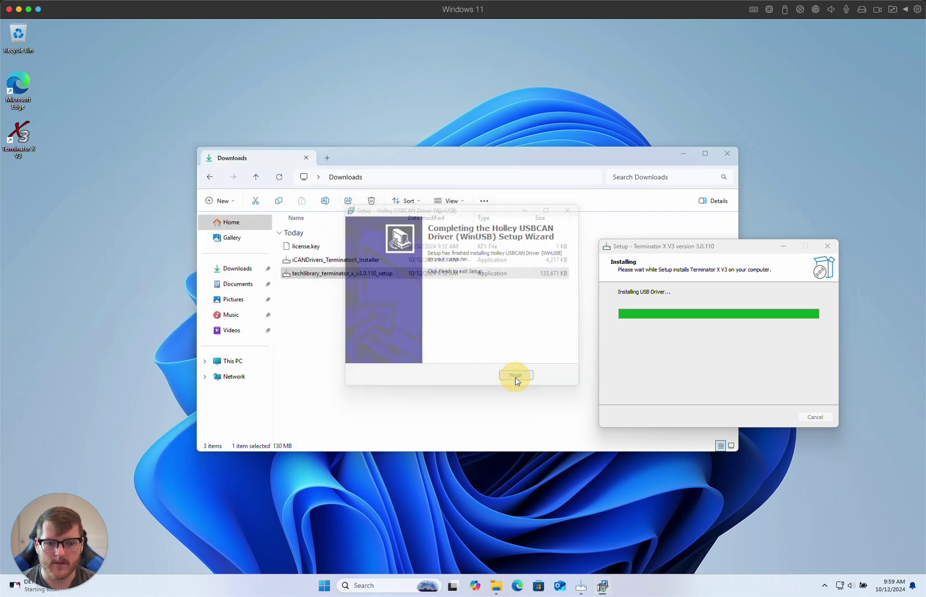
pyautogui.click(715, 324)
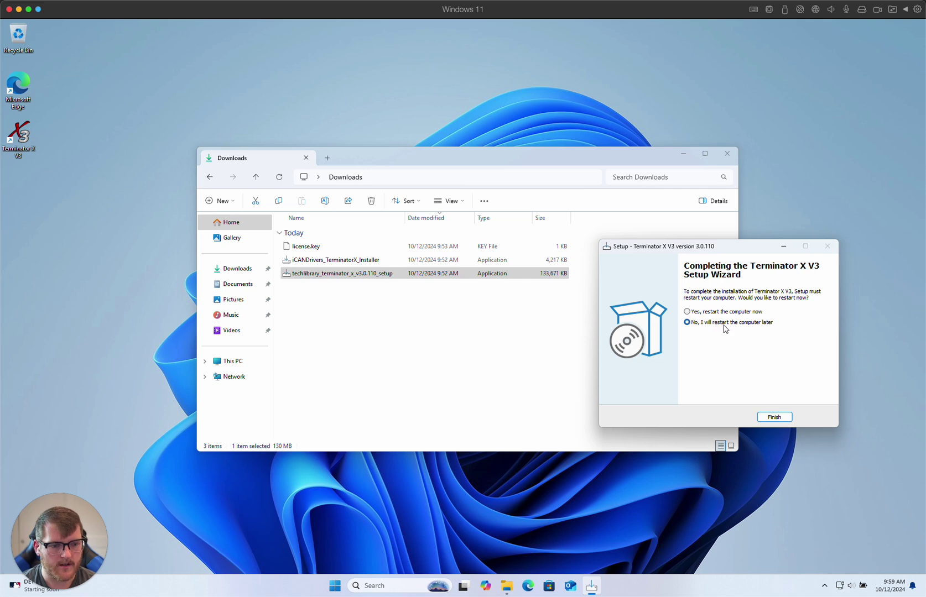
pyautogui.click(774, 417)
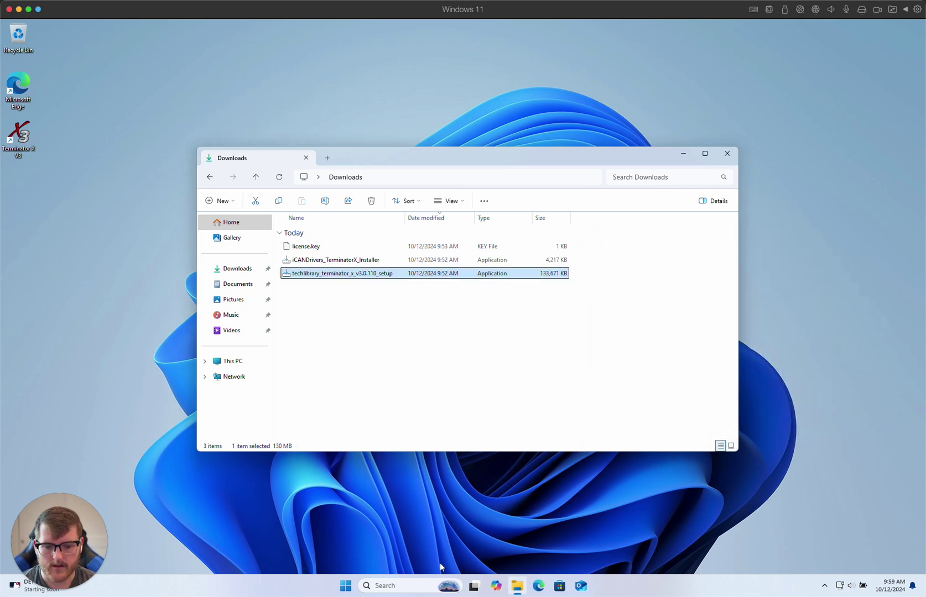
# - Try to update the Holley USBCAN Interface driver from Device Manager with an automatic driver search
pyautogui.click(418, 585)
pyautogui.write('dev')
pyautogui.press('Return')
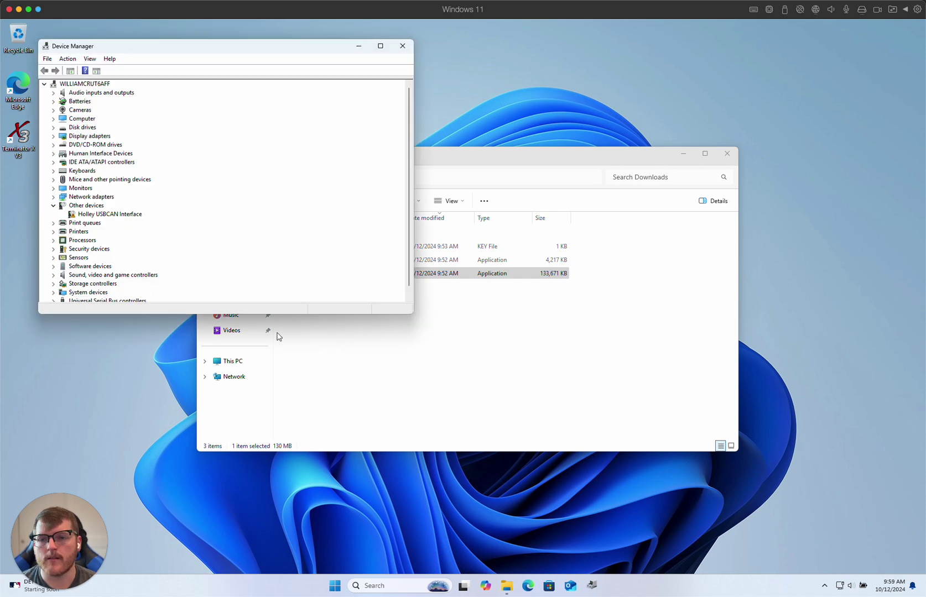
pyautogui.click(95, 216)
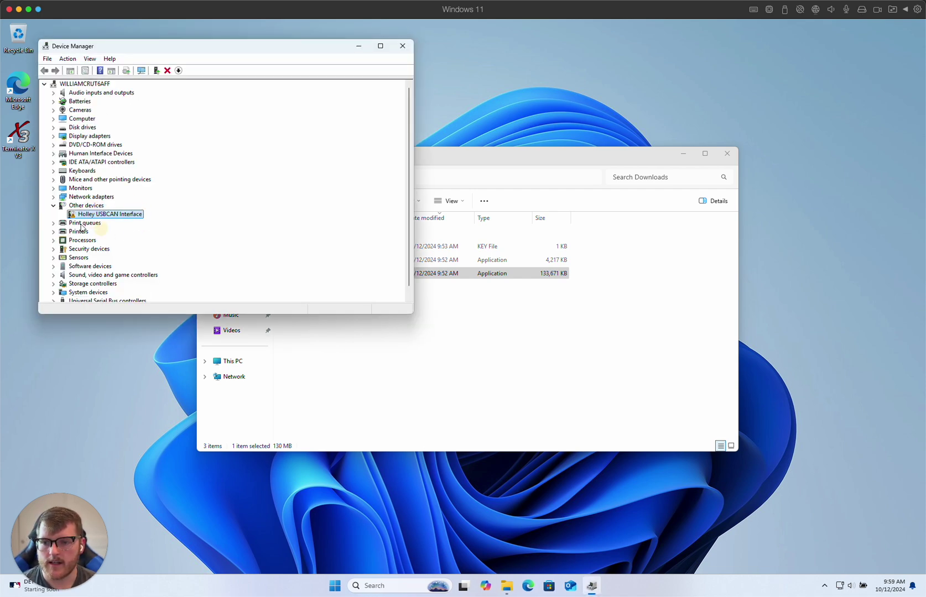
pyautogui.rightClick(113, 214)
pyautogui.click(141, 222)
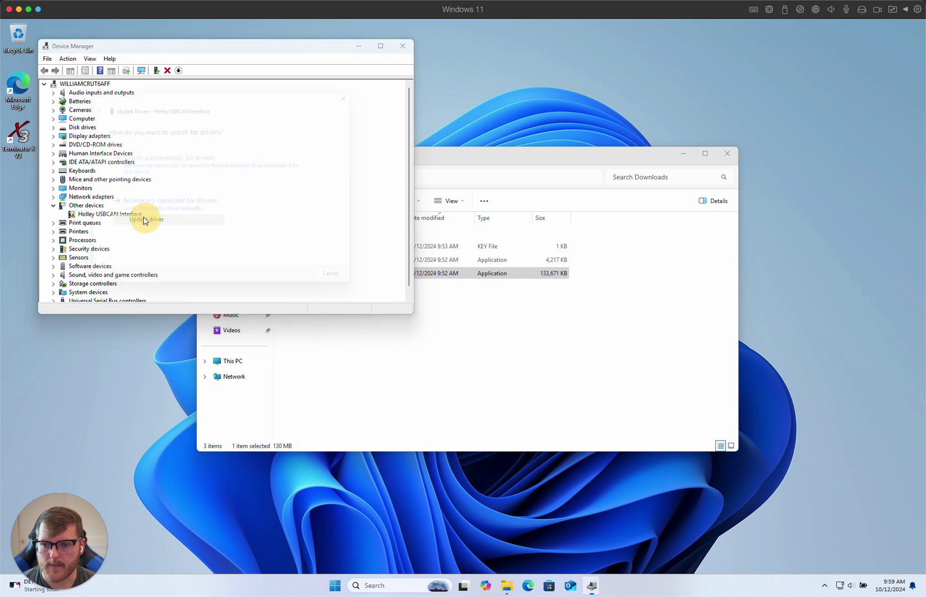
pyautogui.click(142, 161)
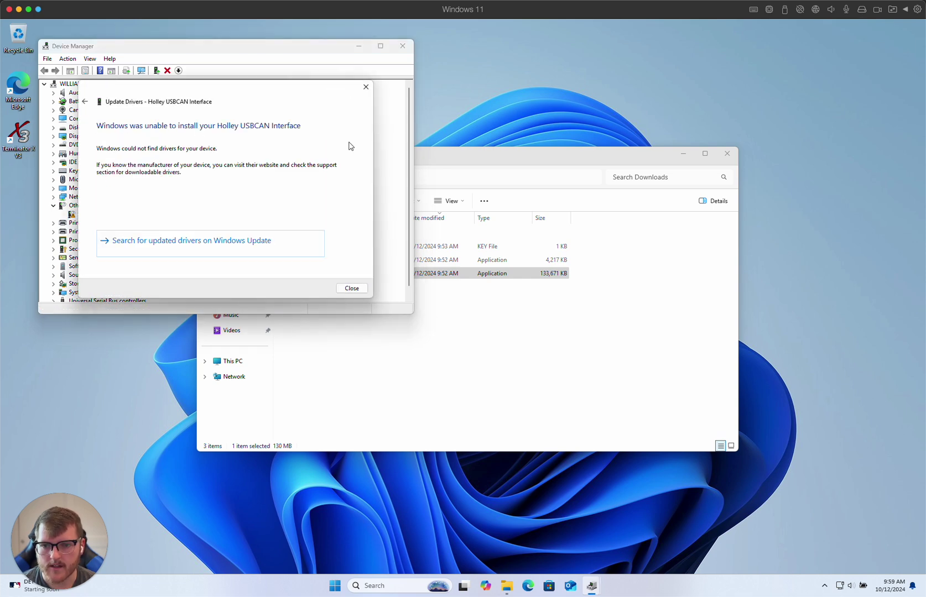
pyautogui.click(352, 288)
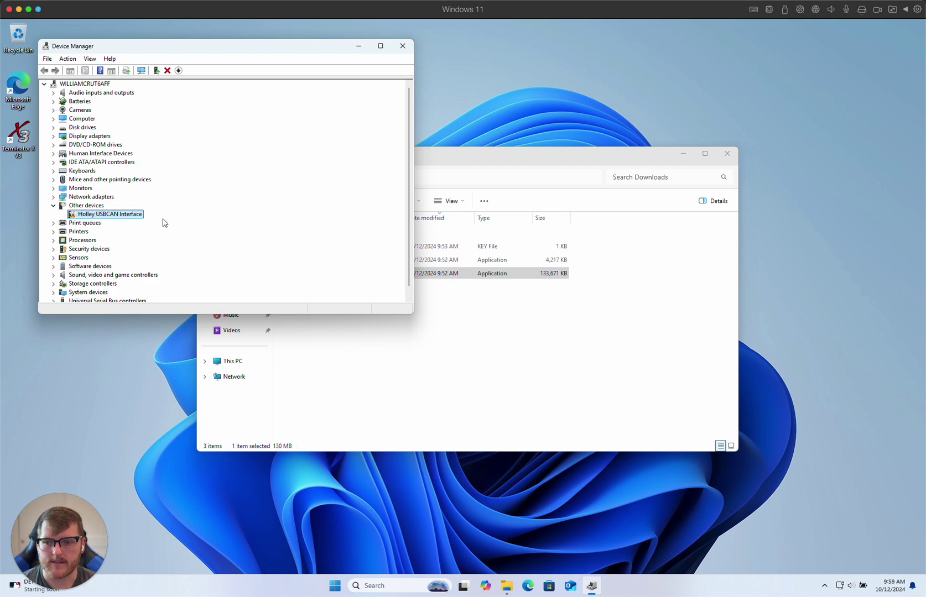
pyautogui.click(402, 46)
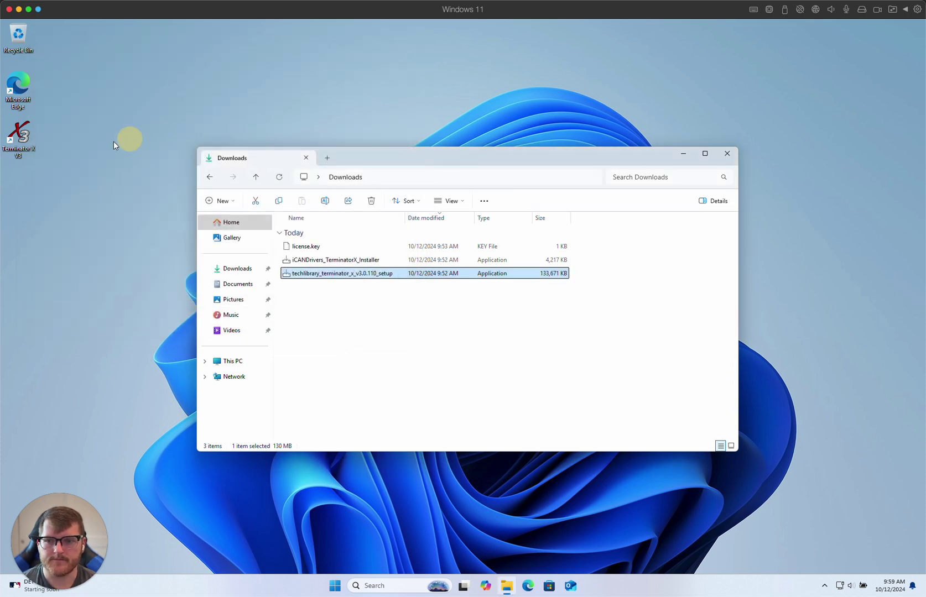
# - Launch Terminator X V3 to check its opening options, dismiss them, and close the program
pyautogui.doubleClick(19, 136)
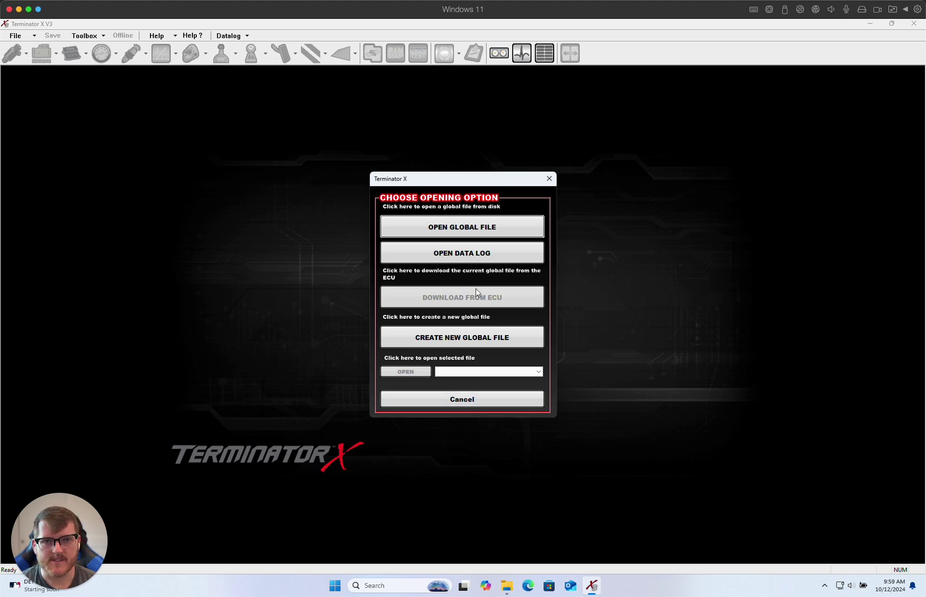
pyautogui.click(482, 402)
pyautogui.click(914, 24)
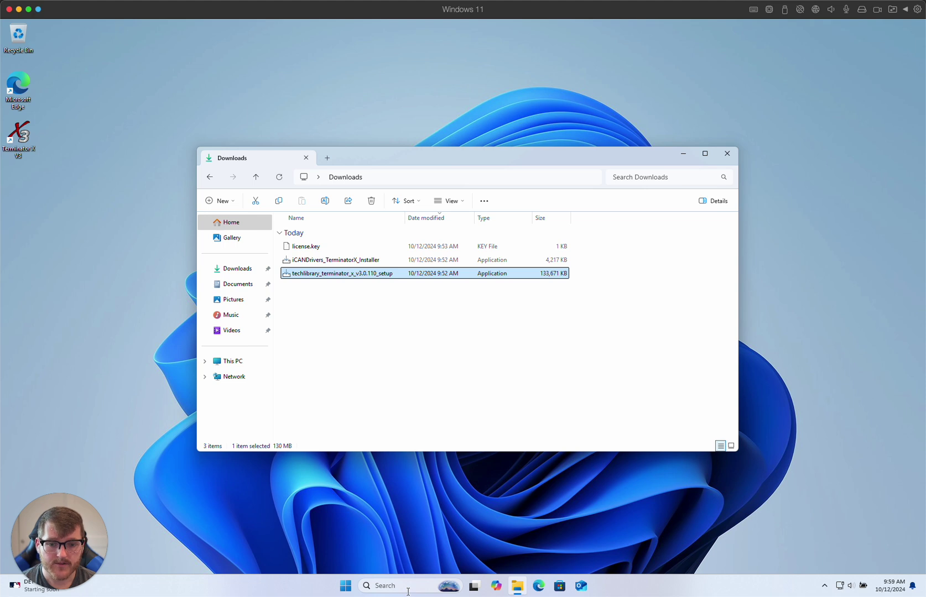
pyautogui.click(615, 259)
pyautogui.moveTo(615, 260); pyautogui.dragTo(337, 246)
pyautogui.click(603, 258)
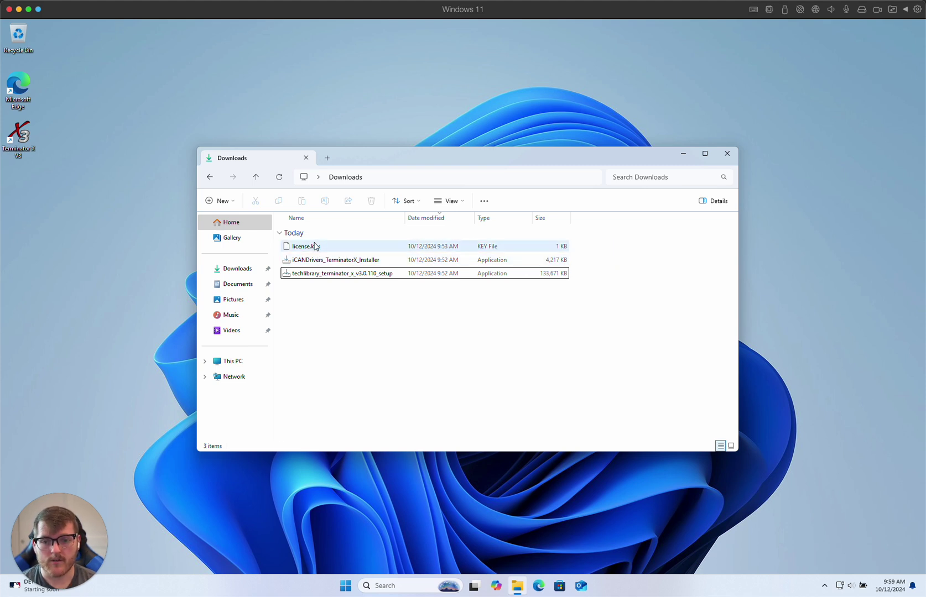
# - Search Windows for "advanced", open the advanced startup options, and restart the virtual machine into Advanced startup
pyautogui.click(400, 585)
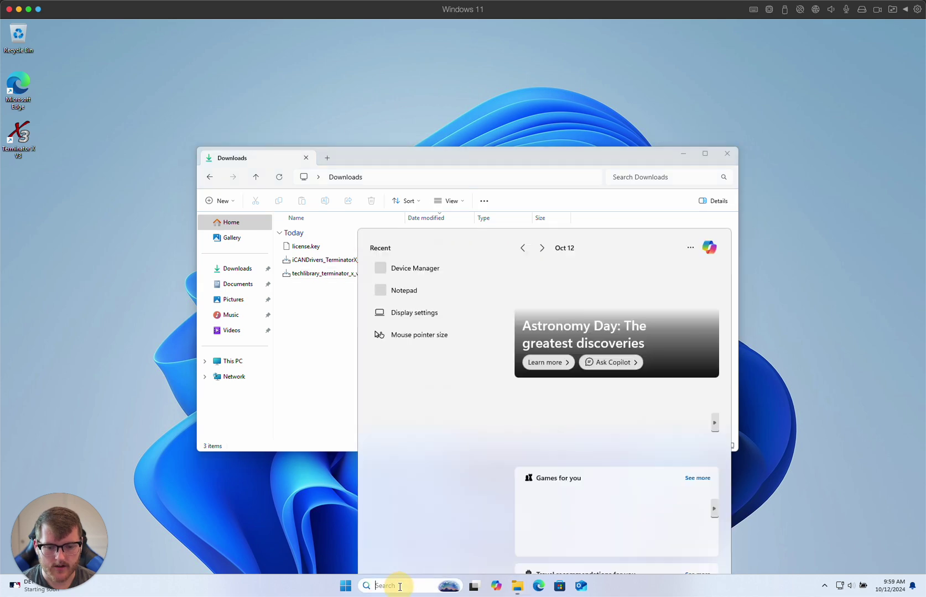
pyautogui.write('advanced')
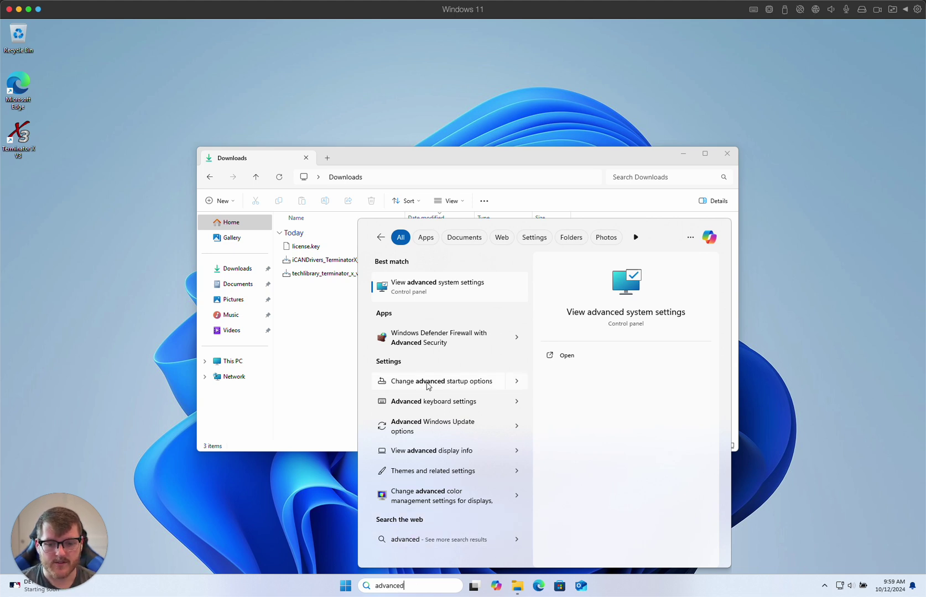
pyautogui.click(433, 383)
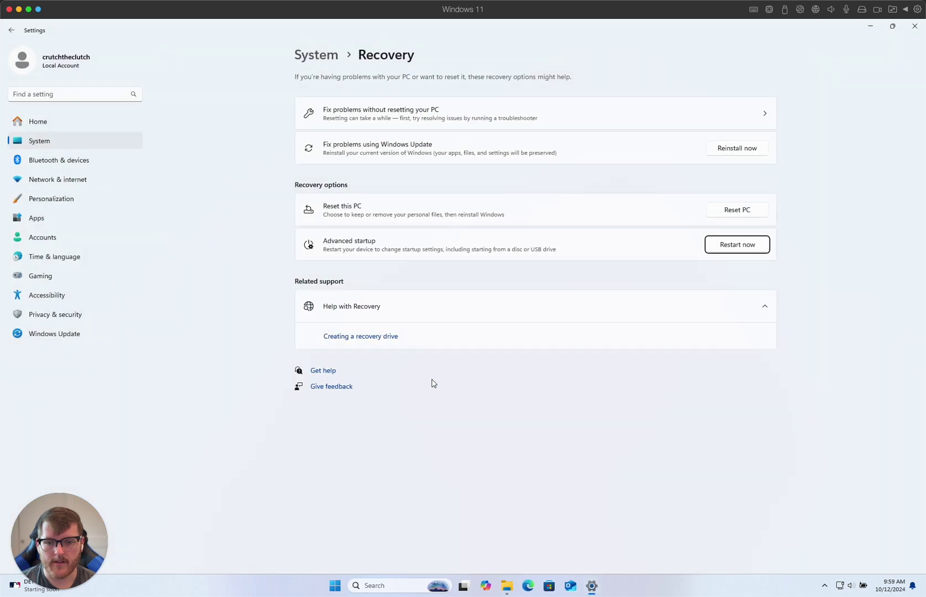
pyautogui.click(583, 387)
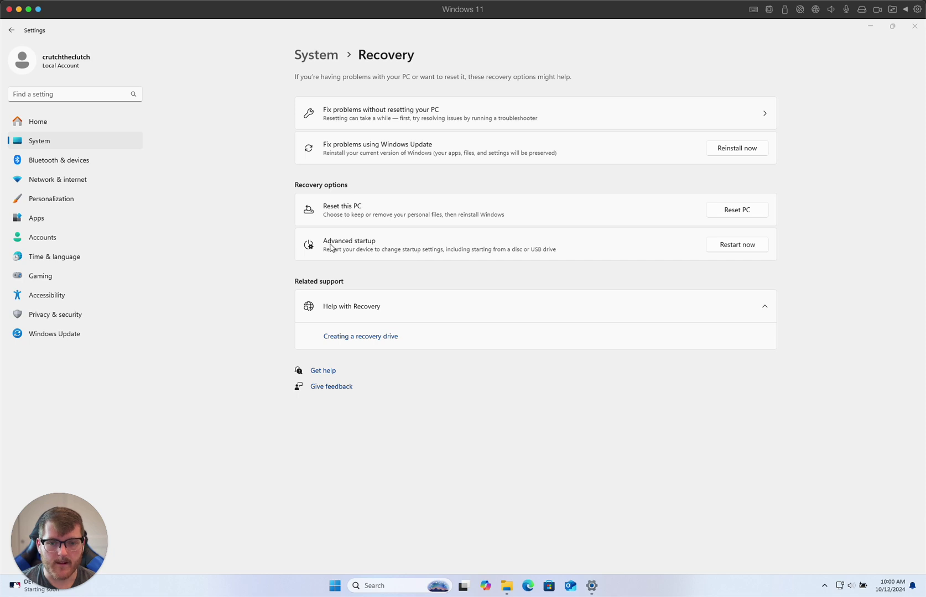
pyautogui.click(723, 247)
pyautogui.click(393, 327)
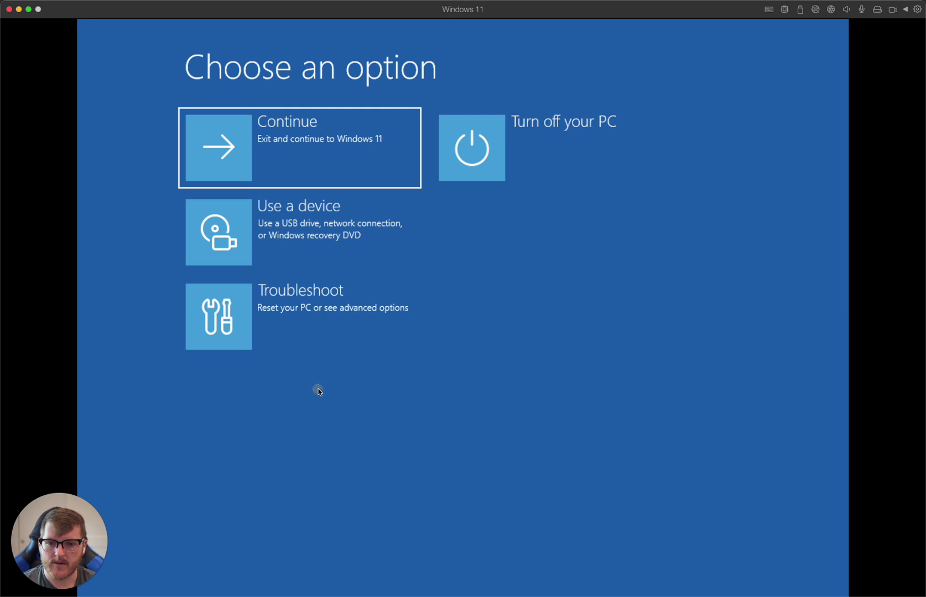
# - Go through the Troubleshoot options to Startup Settings, restart, and choose option 7, Disable driver signature enforcement
pyautogui.click(278, 314)
pyautogui.click(283, 241)
pyautogui.click(283, 236)
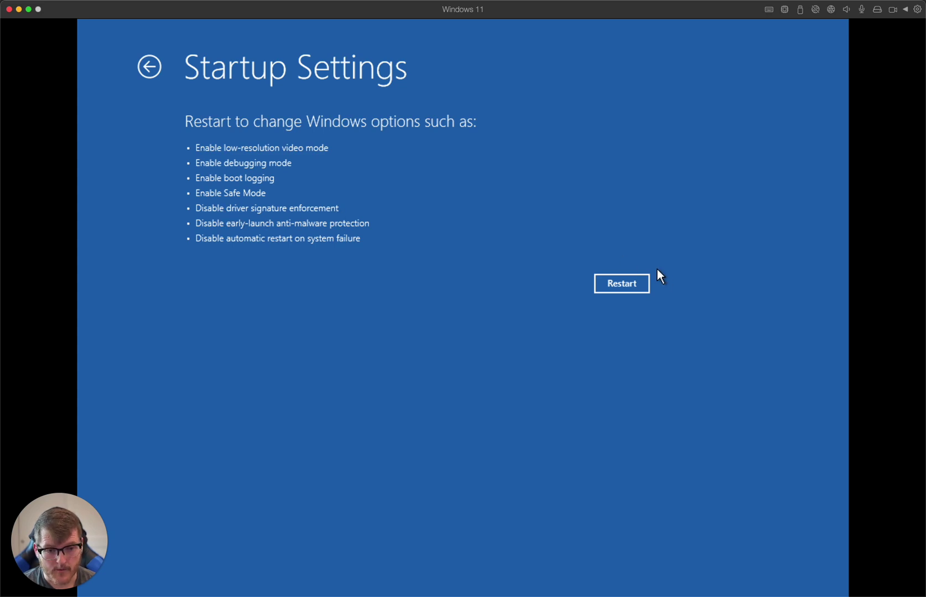
pyautogui.click(630, 284)
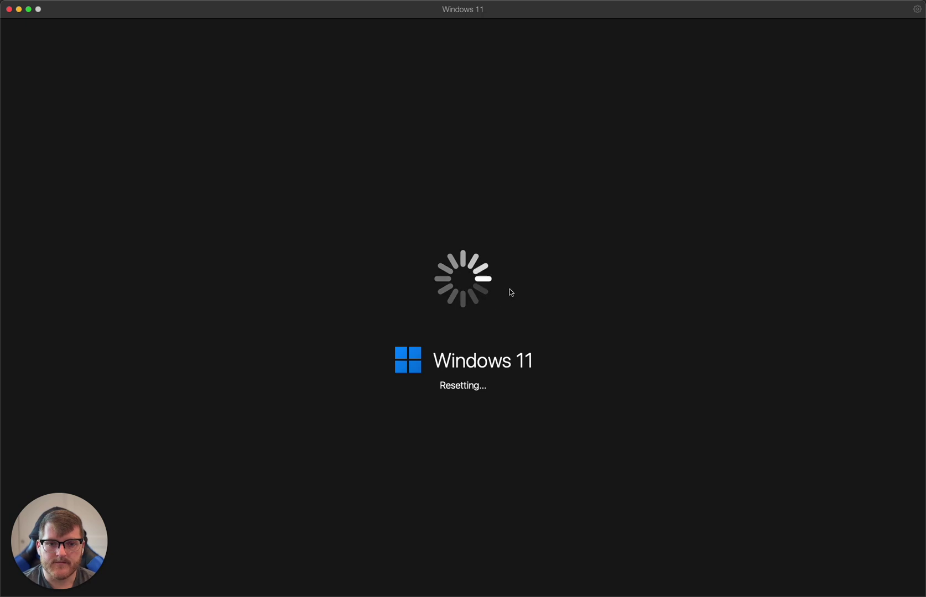
pyautogui.click(534, 255)
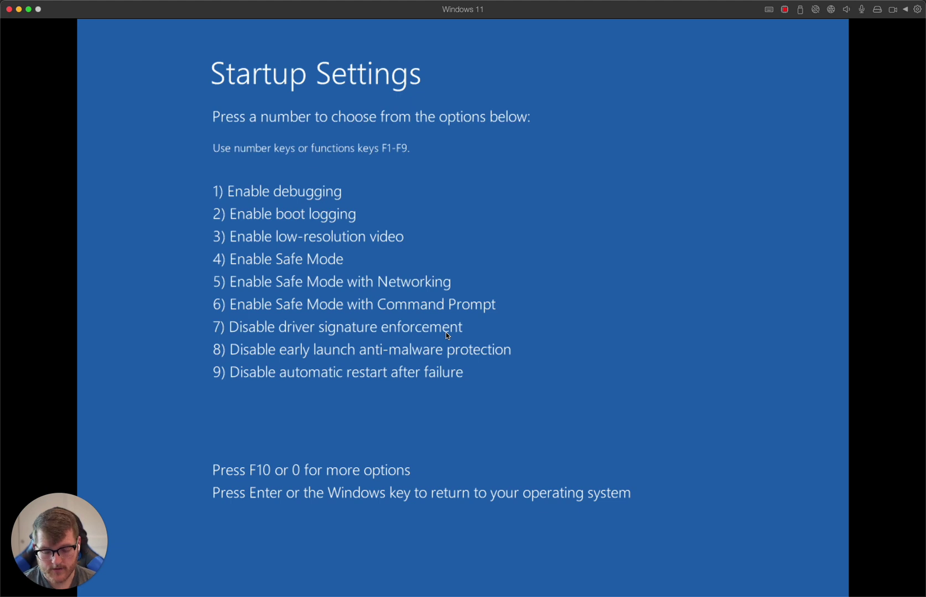
pyautogui.press('7')
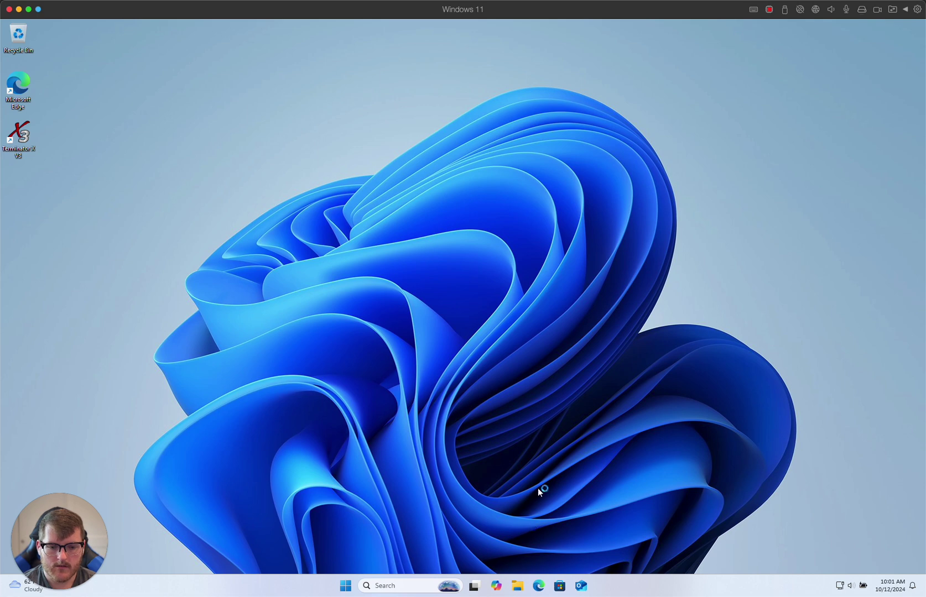
# - Run iCANDrivers_TerminatorX_Installer from the Downloads folder despite the SmartScreen block and allow it to make changes to the device
pyautogui.click(517, 586)
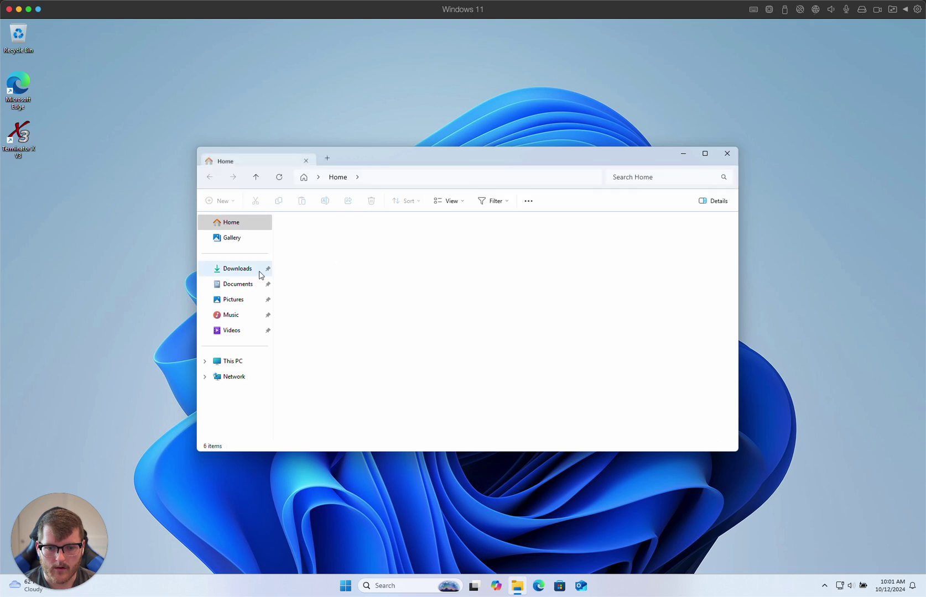
pyautogui.click(236, 269)
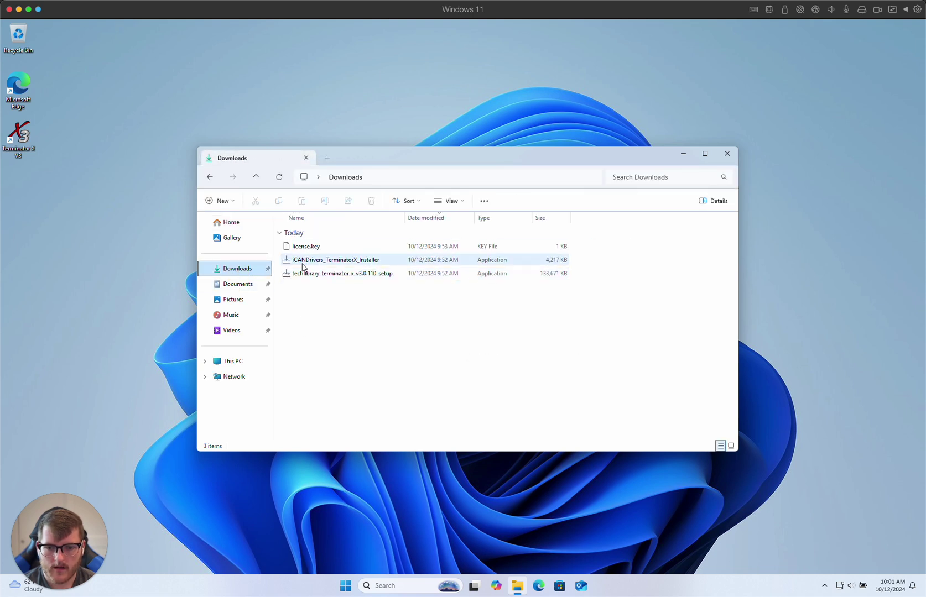
pyautogui.doubleClick(349, 262)
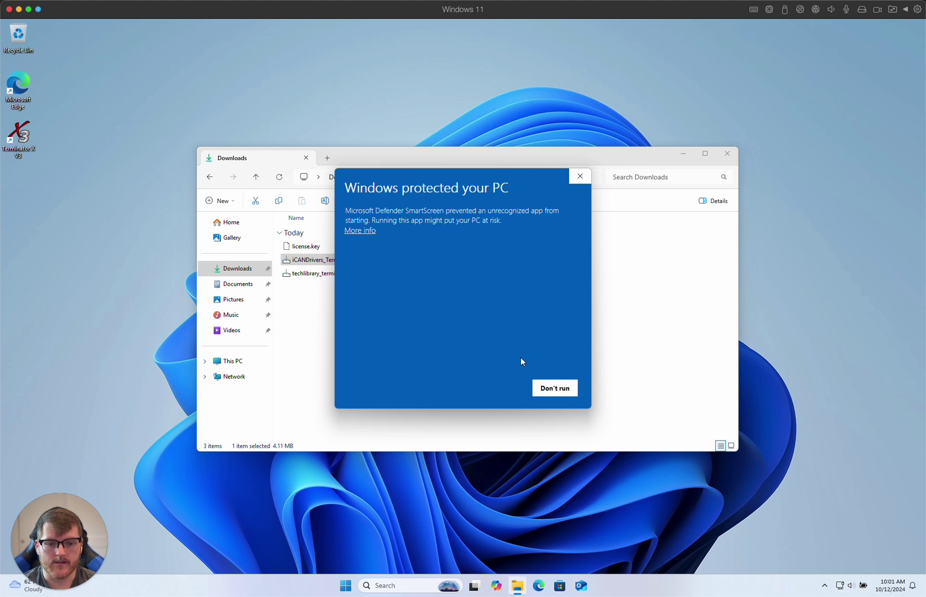
pyautogui.click(360, 230)
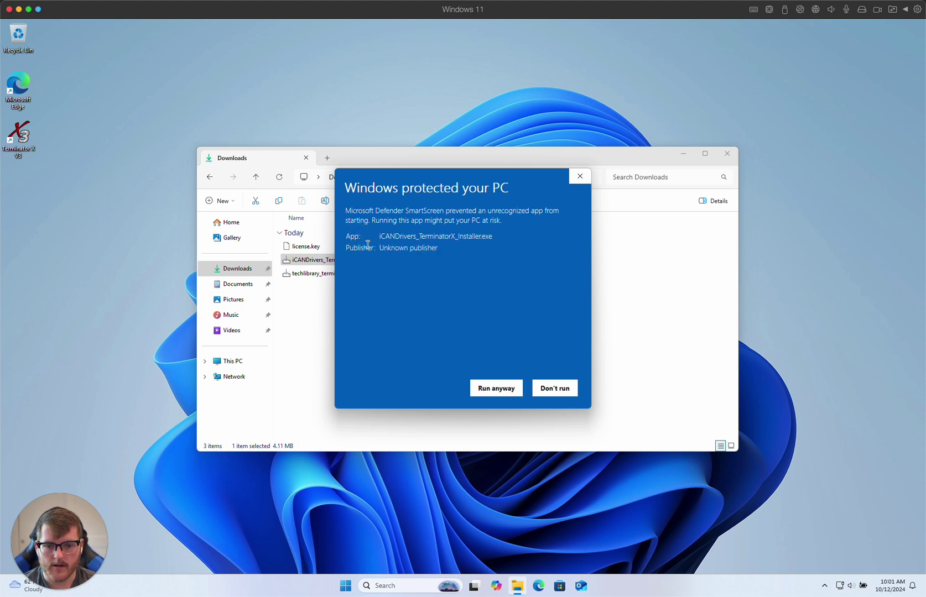
pyautogui.click(476, 388)
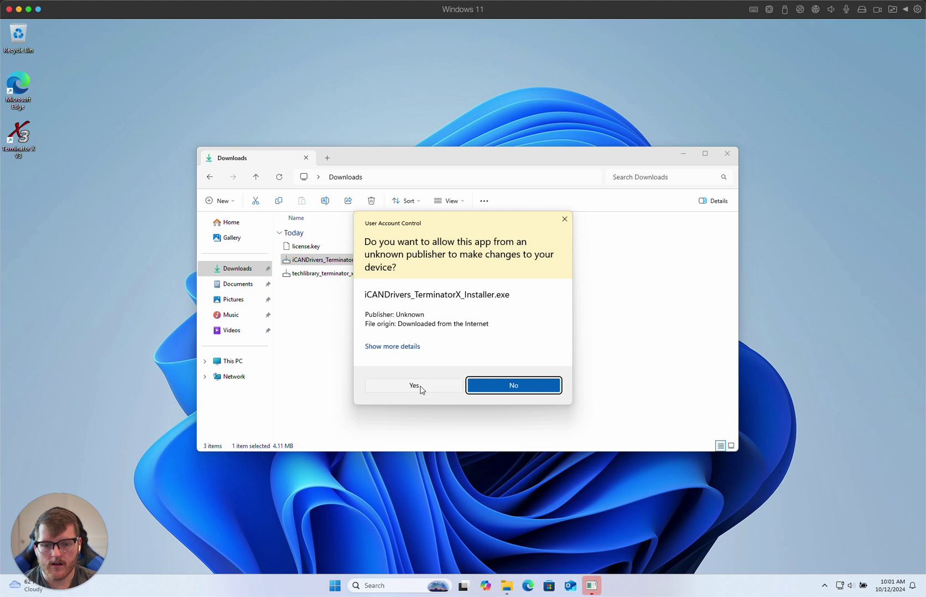
pyautogui.click(419, 387)
# - Go through the iCANDrivers-TerminatorX setup, install the unverified driver software anyway, and finish the wizard
pyautogui.click(517, 379)
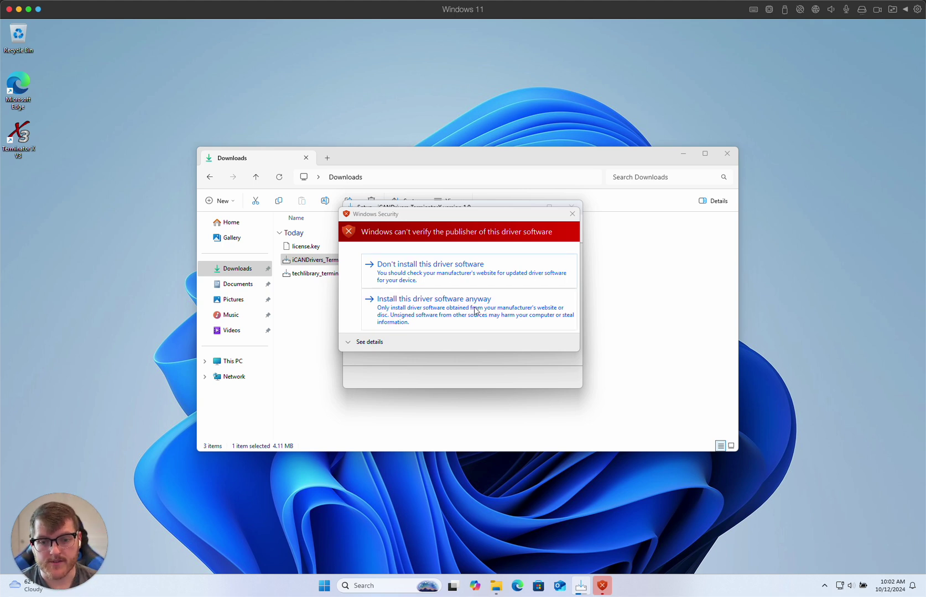
pyautogui.click(389, 311)
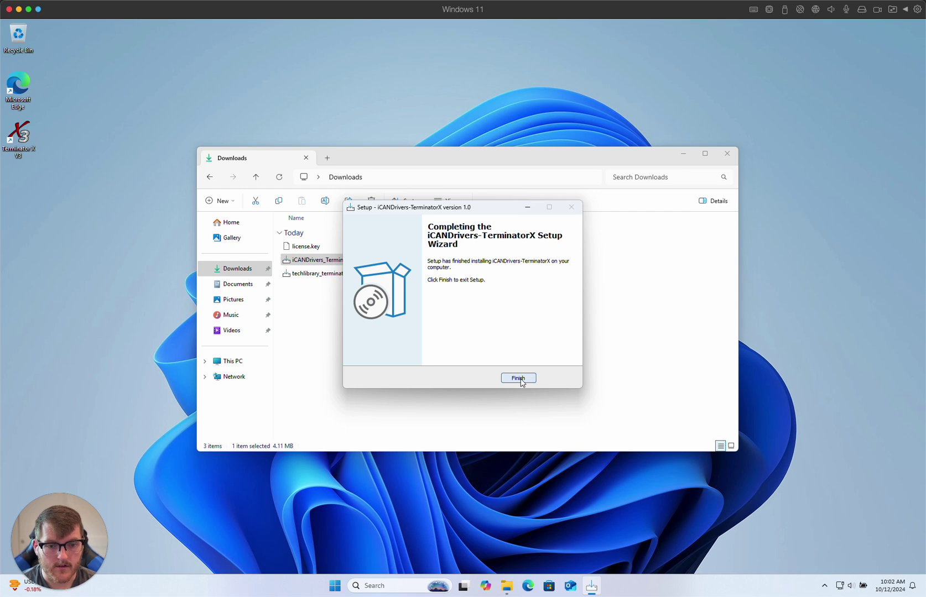
pyautogui.click(519, 379)
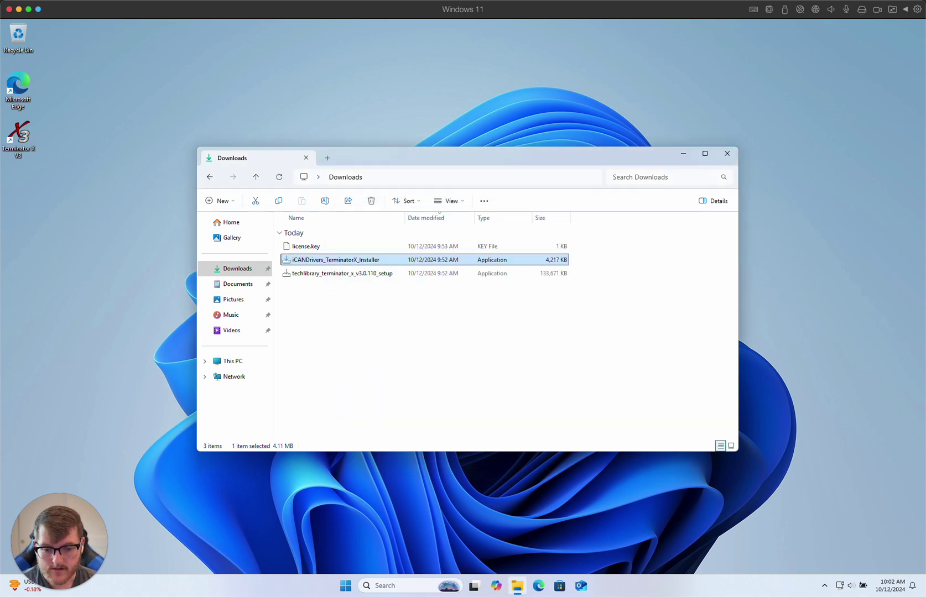
# - Open Device Manager and check the Holley USBCAN entries under Universal Serial Bus devices
pyautogui.click(390, 589)
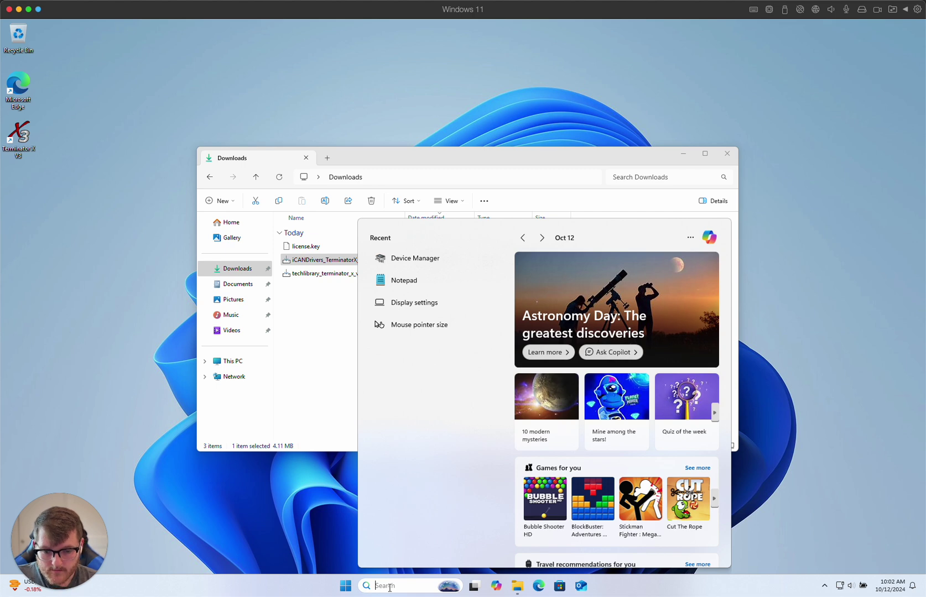
pyautogui.write('device')
pyautogui.press('Return')
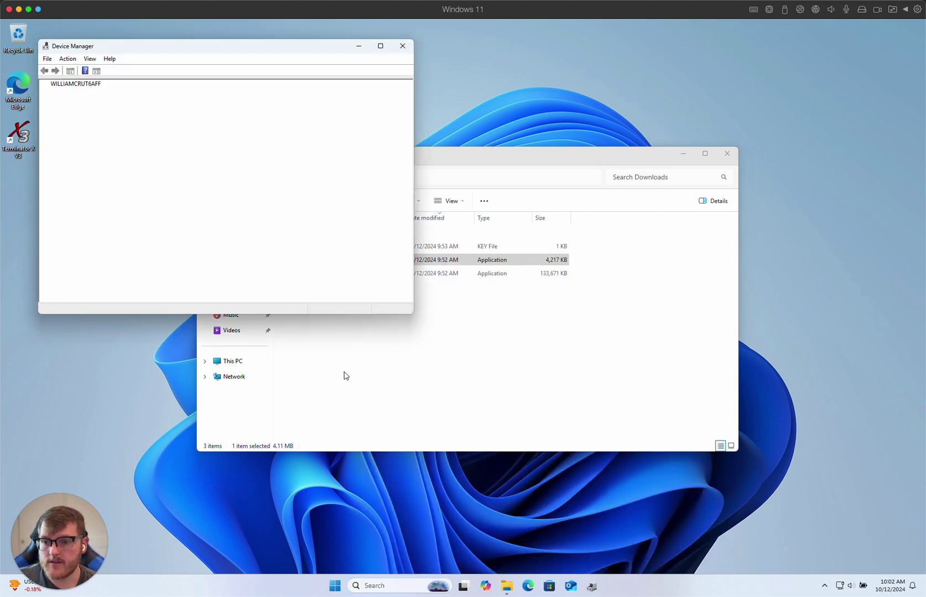
pyautogui.scroll(-1, 177, 190)
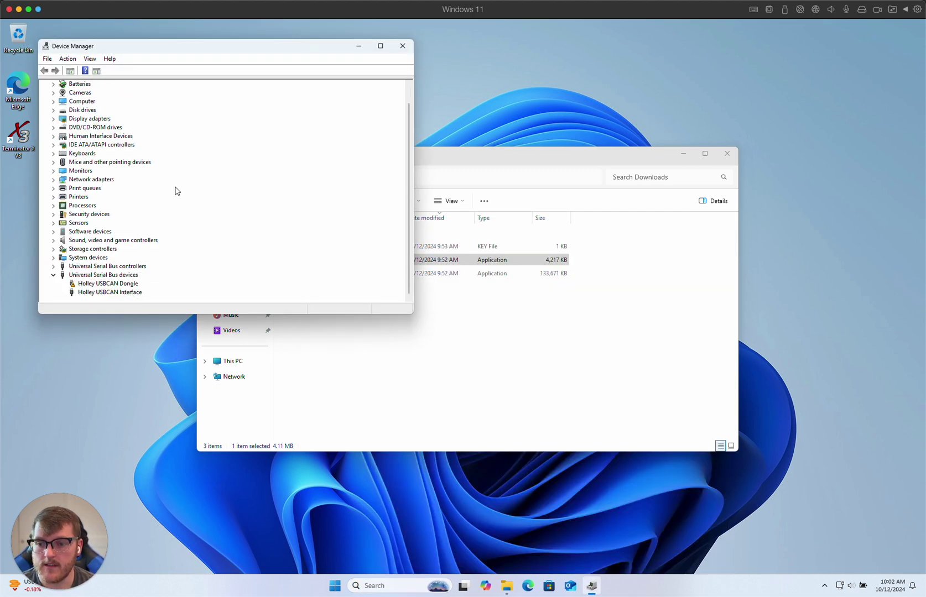
pyautogui.click(95, 294)
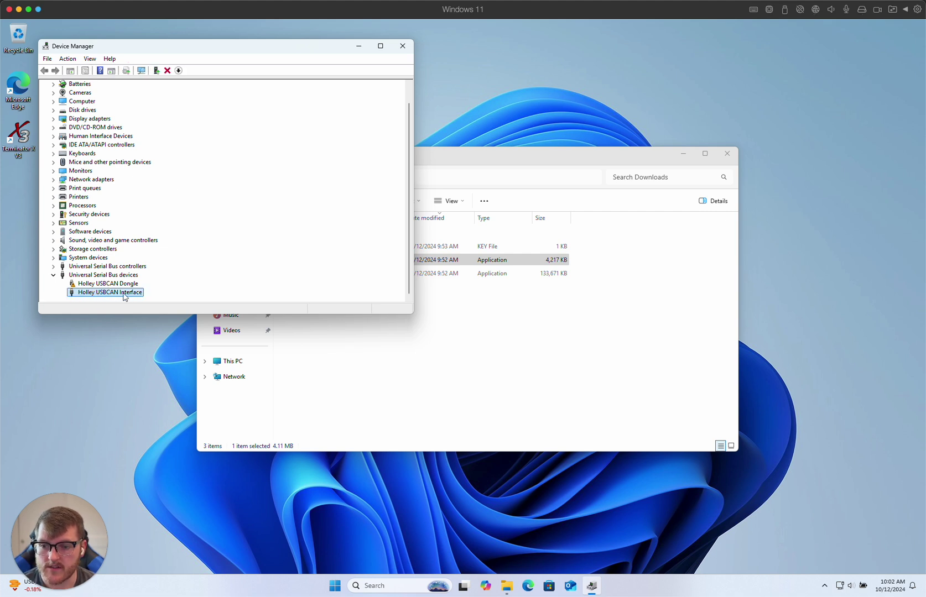
pyautogui.click(84, 275)
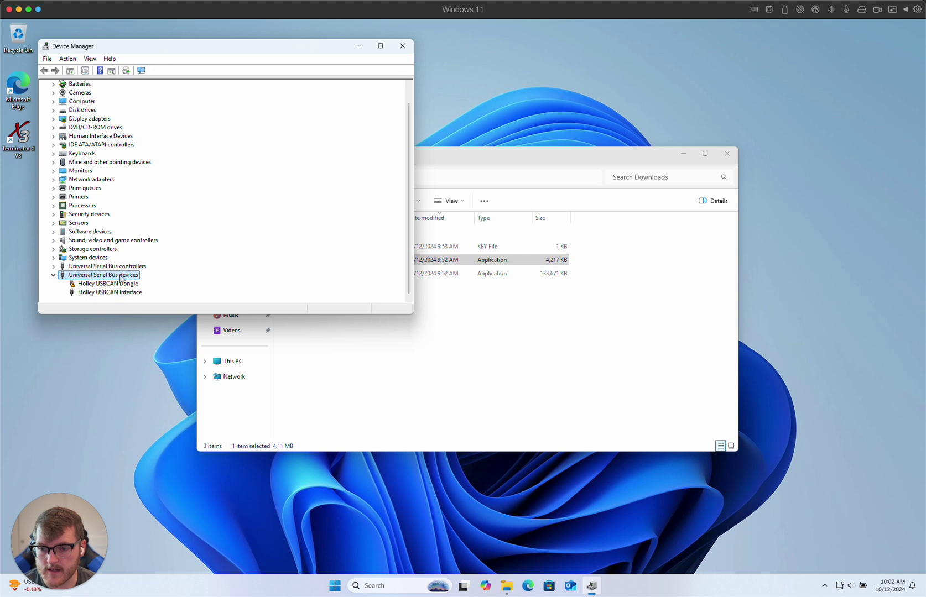
# - Uninstall the Holley USBCAN Dongle device without removing its driver, and close Device Manager and the Downloads window
pyautogui.click(108, 284)
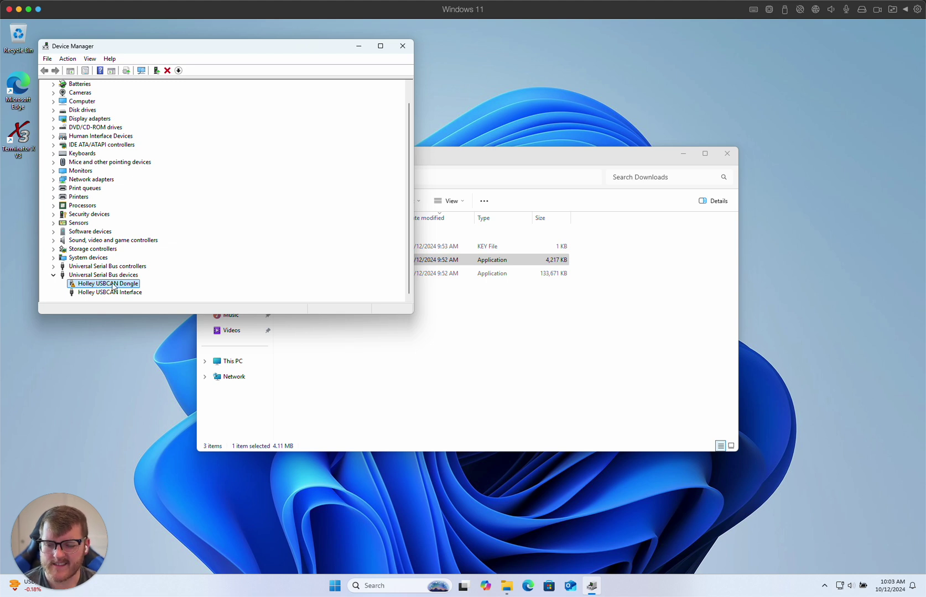
pyautogui.rightClick(112, 284)
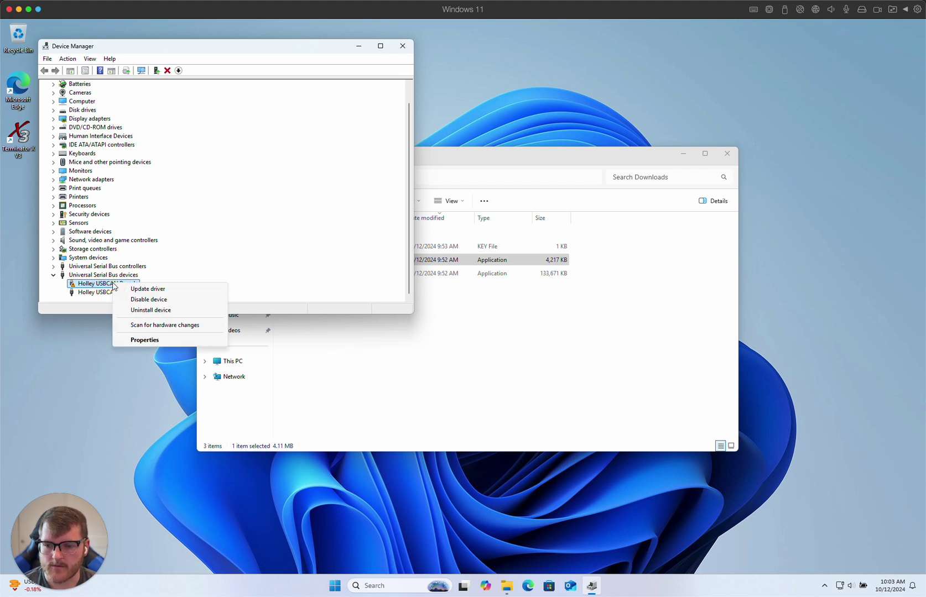
pyautogui.click(139, 310)
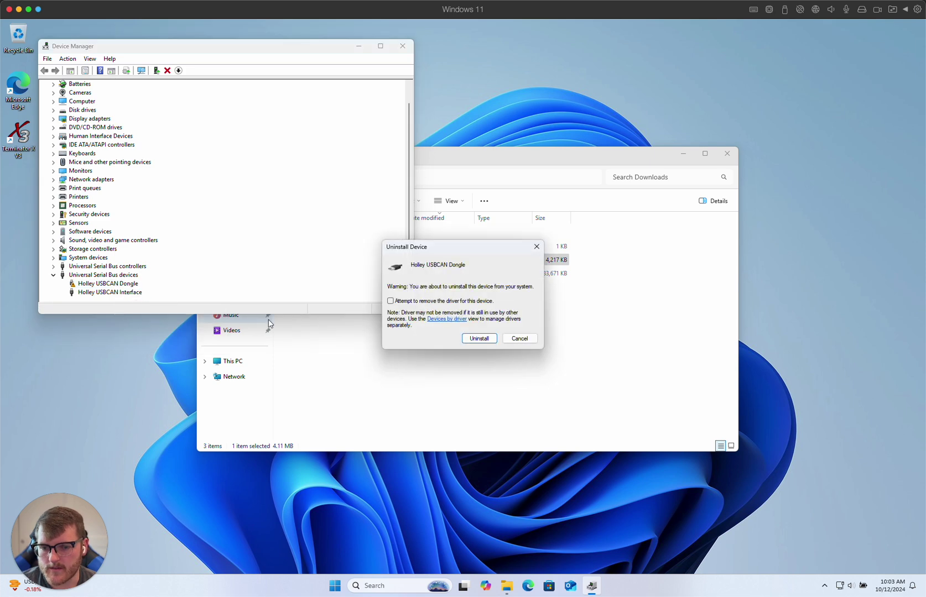
pyautogui.click(466, 338)
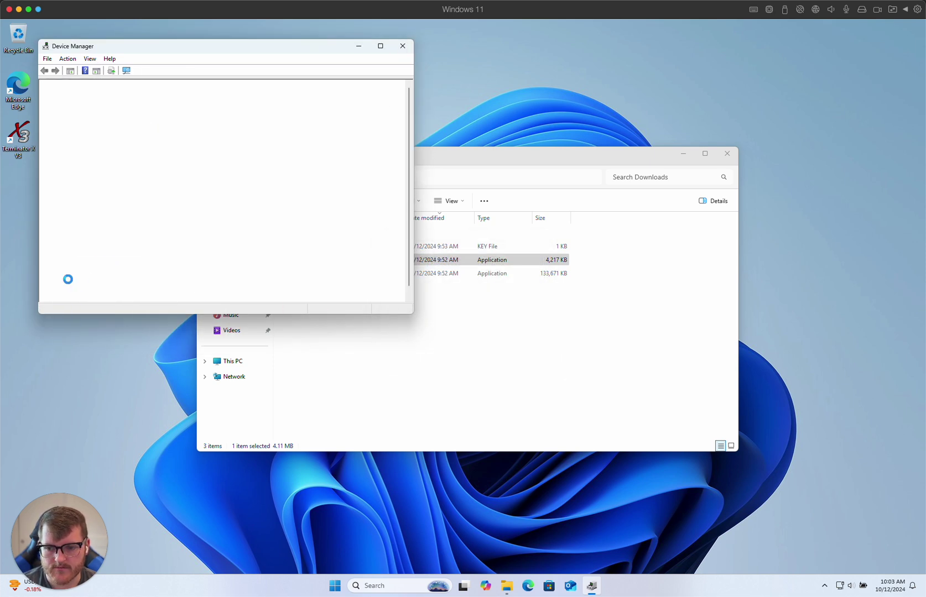
pyautogui.click(98, 294)
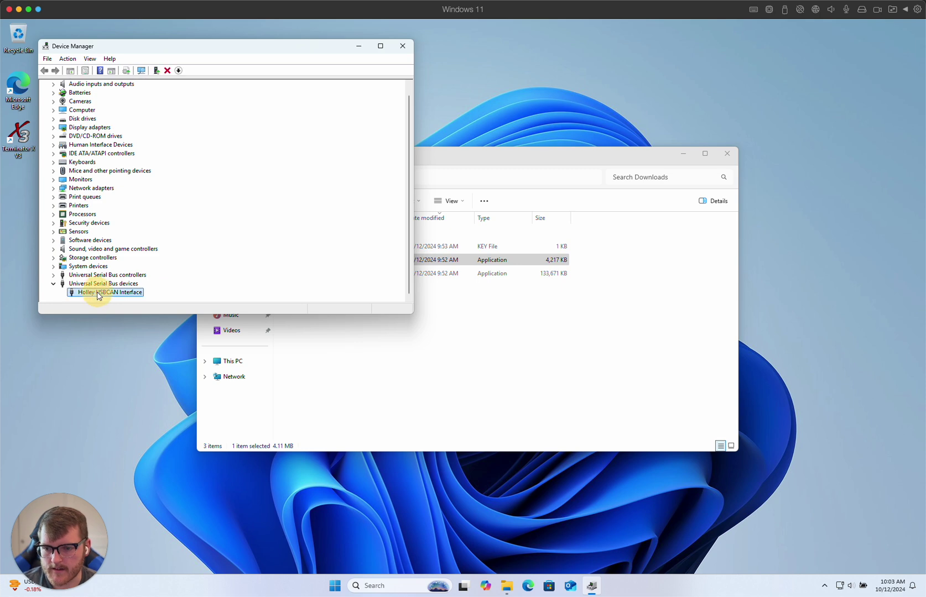
pyautogui.click(404, 50)
pyautogui.click(727, 154)
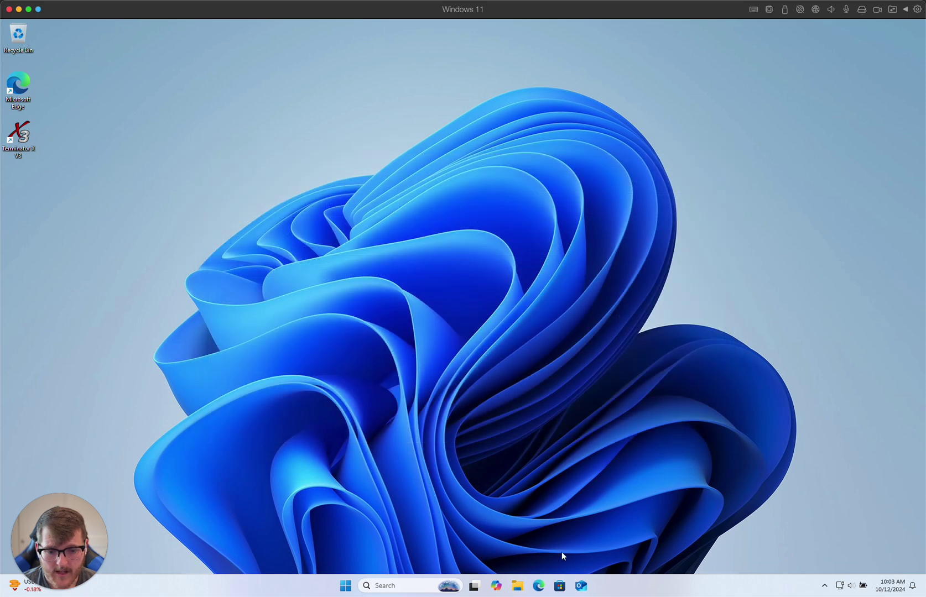
# - Launch Terminator X V3 and cancel its opening options to check the USB link status in the main window
pyautogui.doubleClick(18, 136)
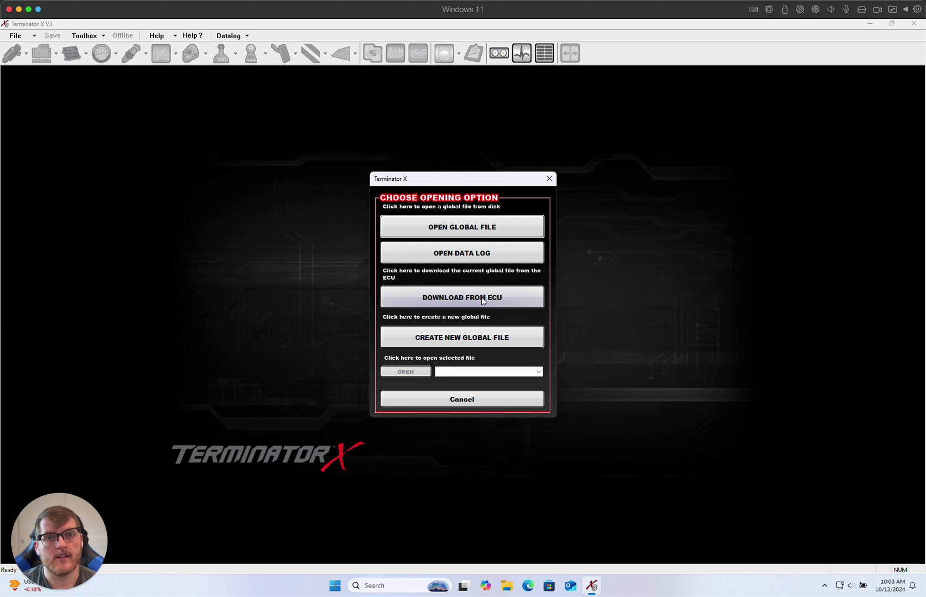
pyautogui.click(477, 403)
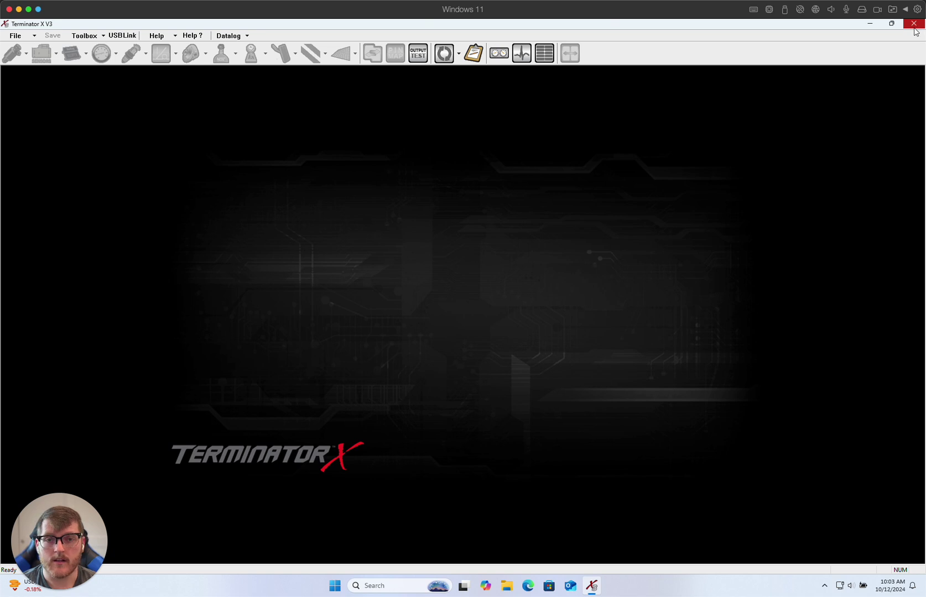